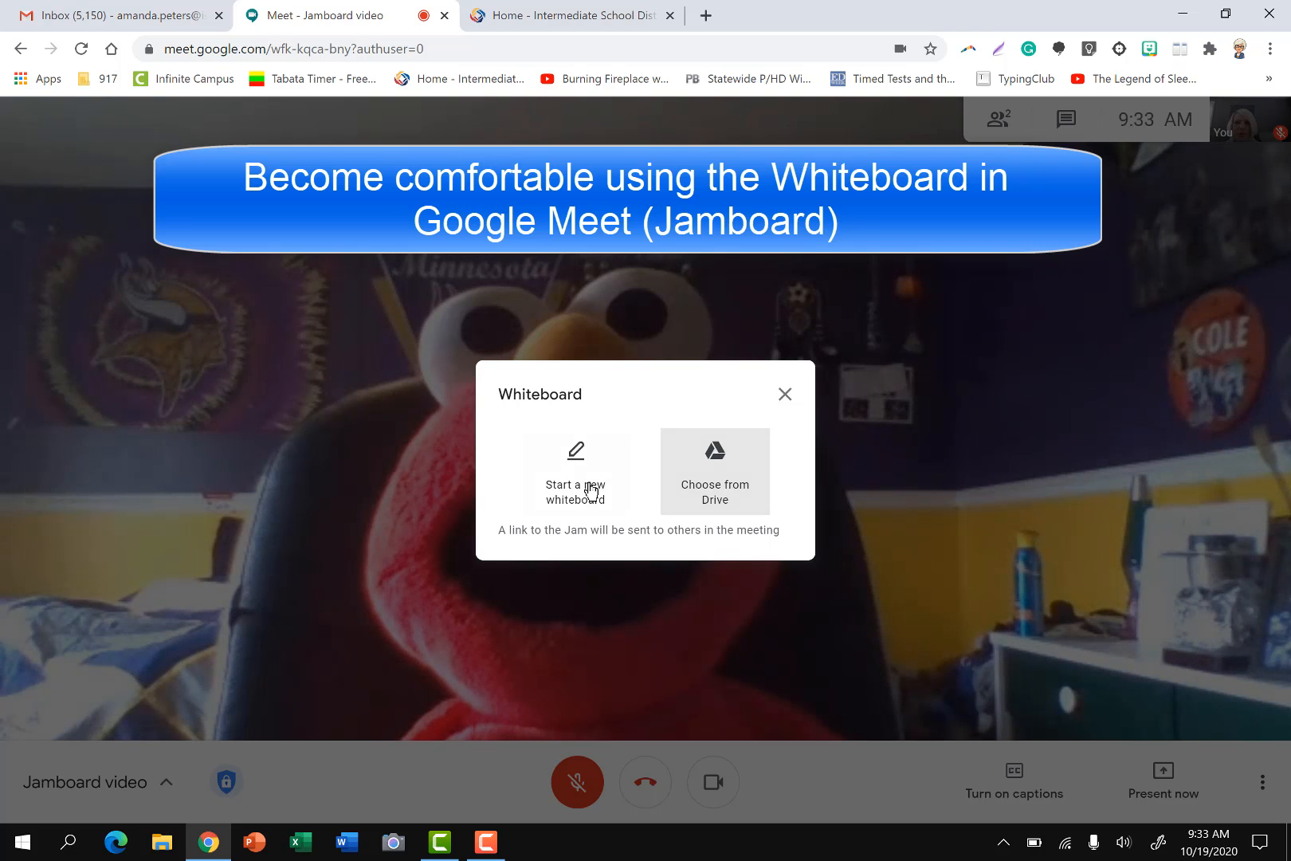
Step: Start a new whiteboard for the meeting and grant the participant who lacks access Edit permission to the file
click(561, 491)
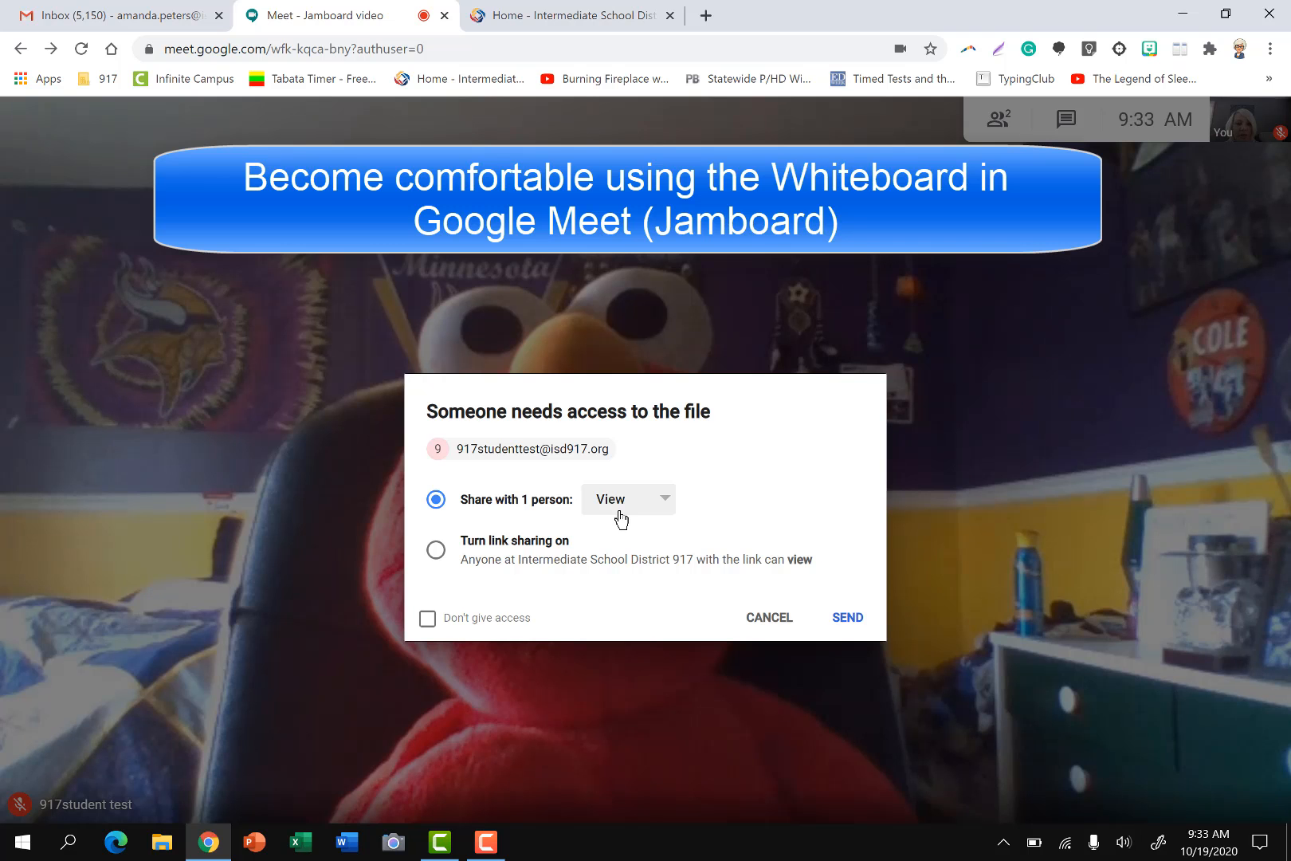
click(668, 508)
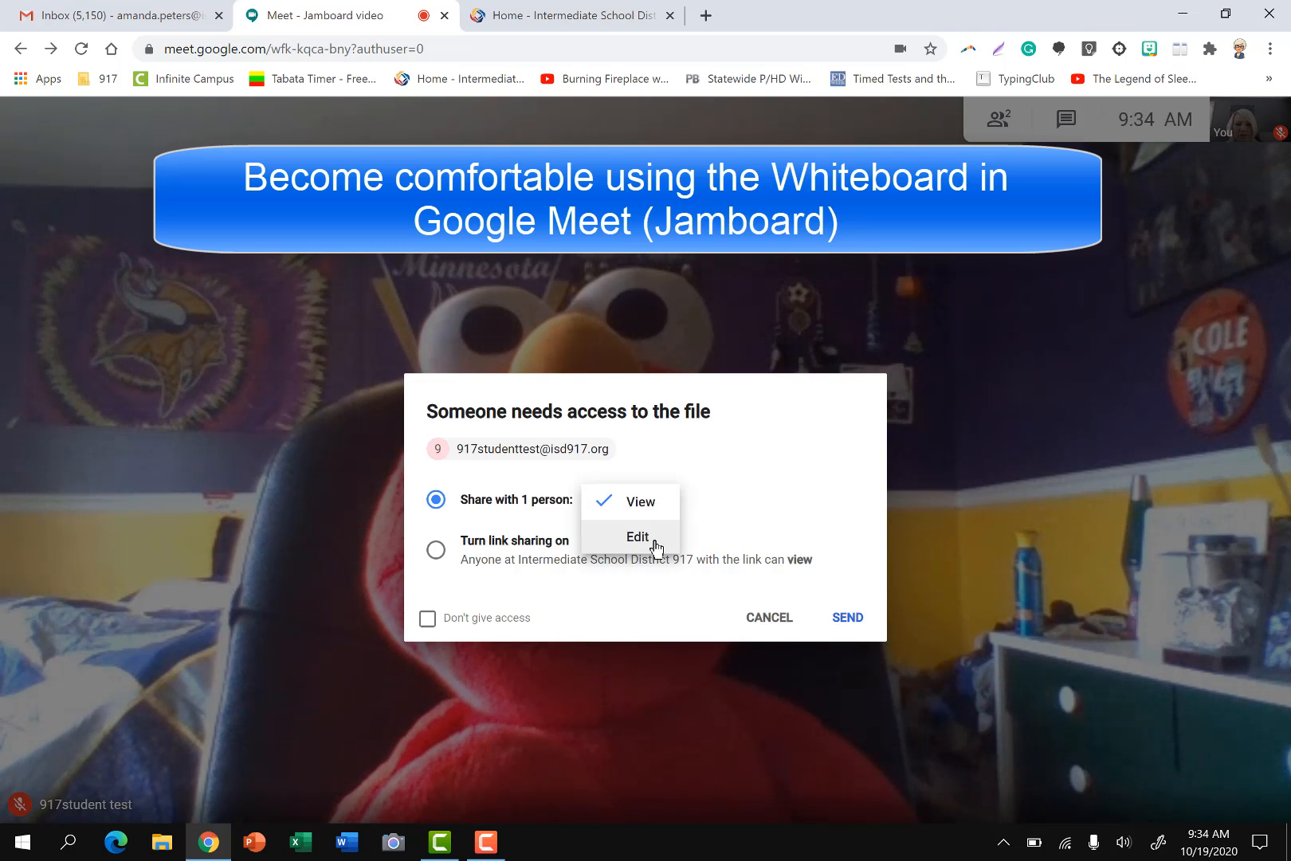
click(638, 536)
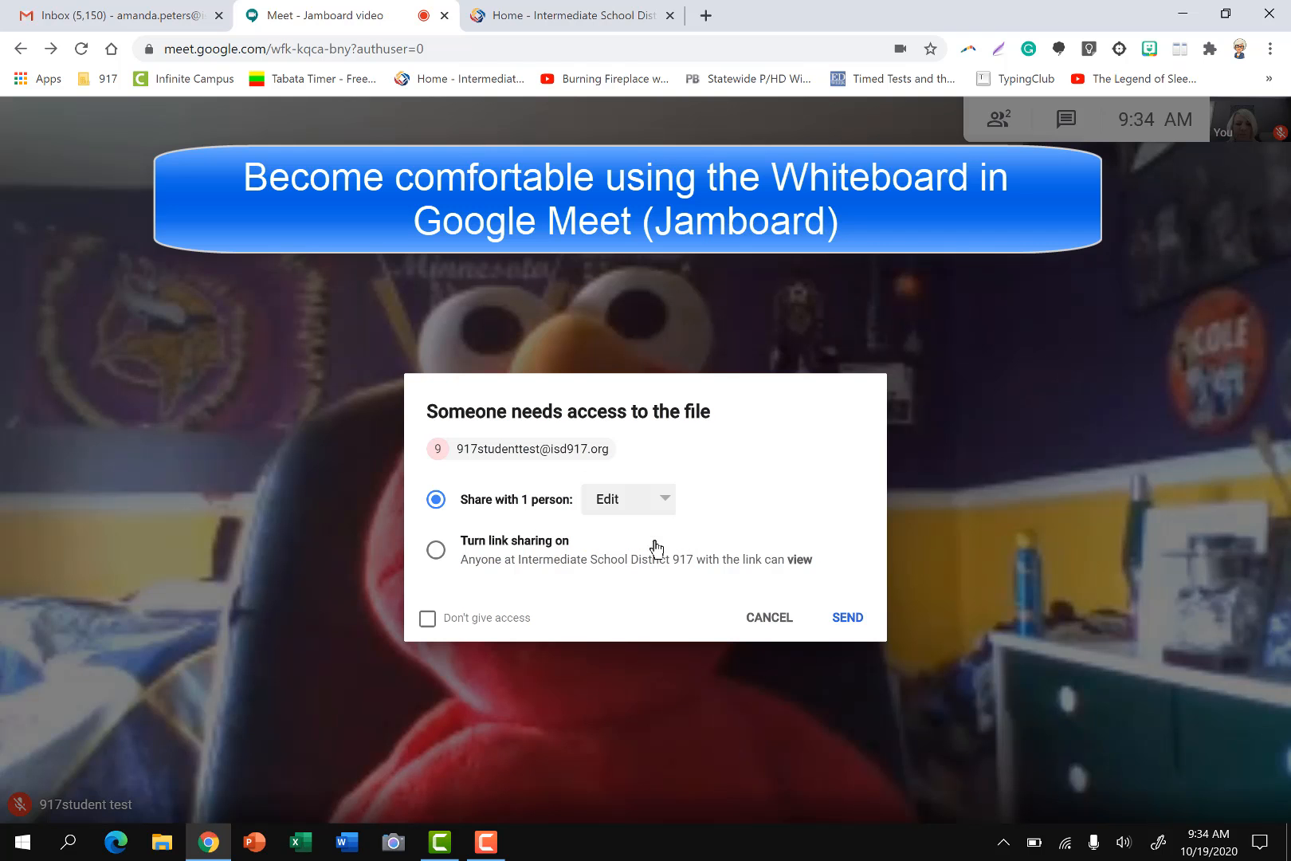
click(847, 618)
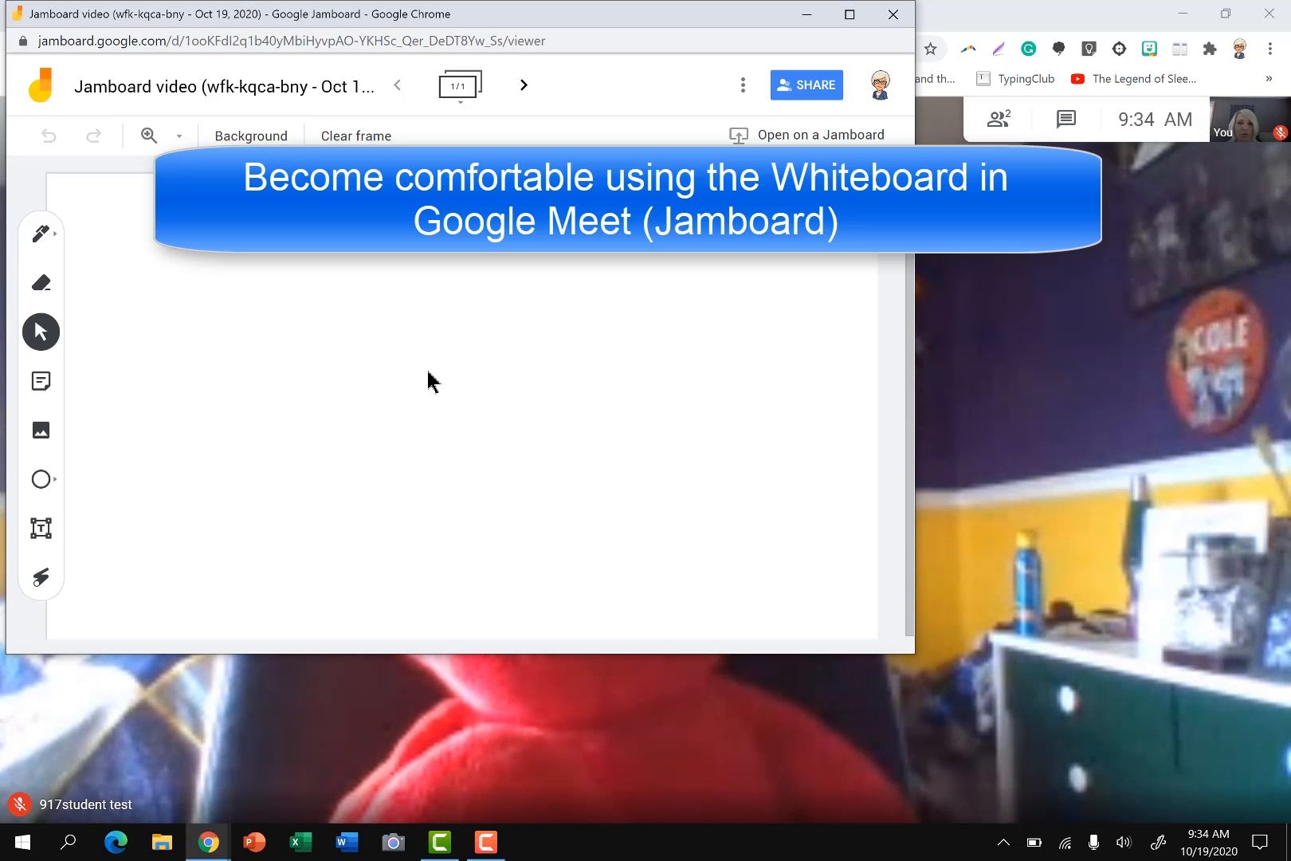
Step: Present the Jamboard video whiteboard to the meeting as a shared Chrome tab with audio
mouse_move(1113, 769)
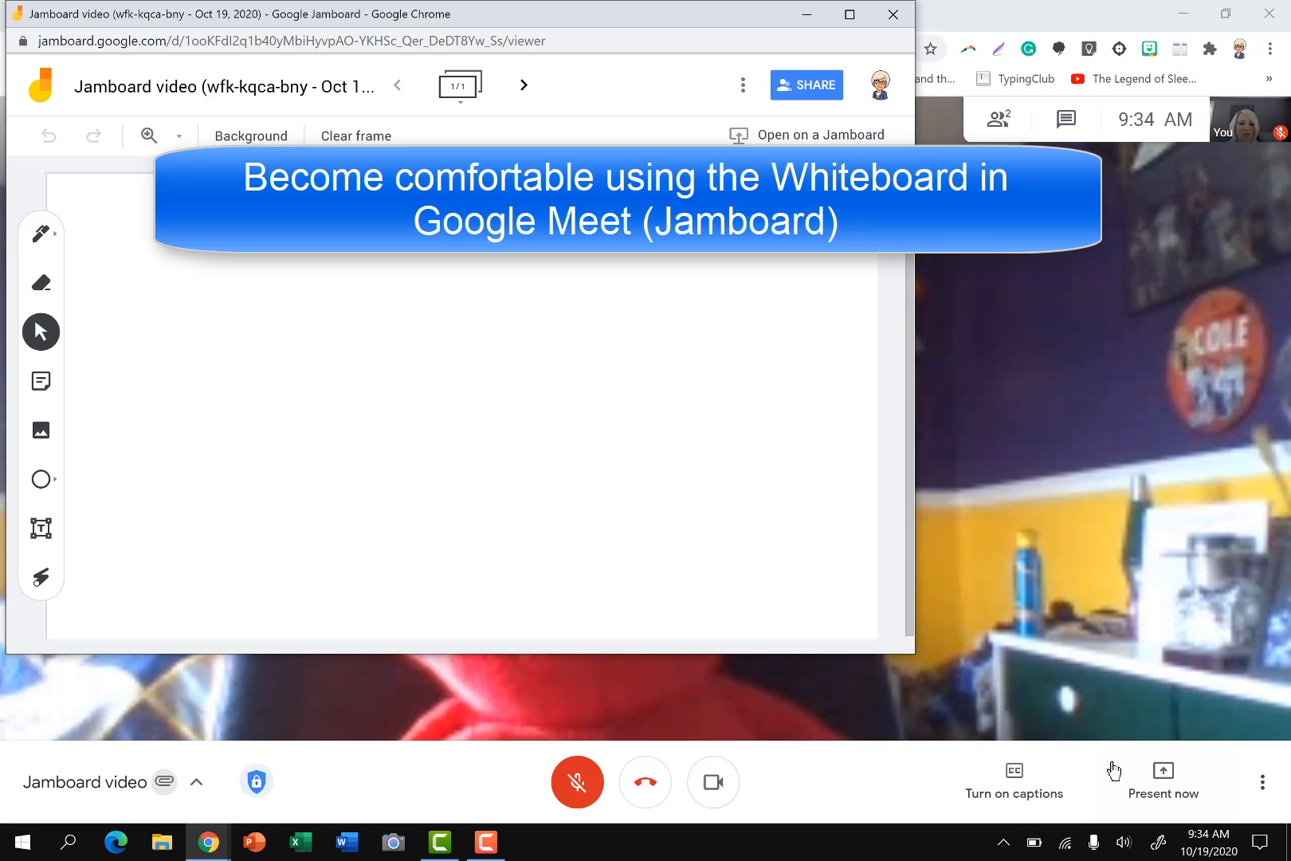
click(1203, 789)
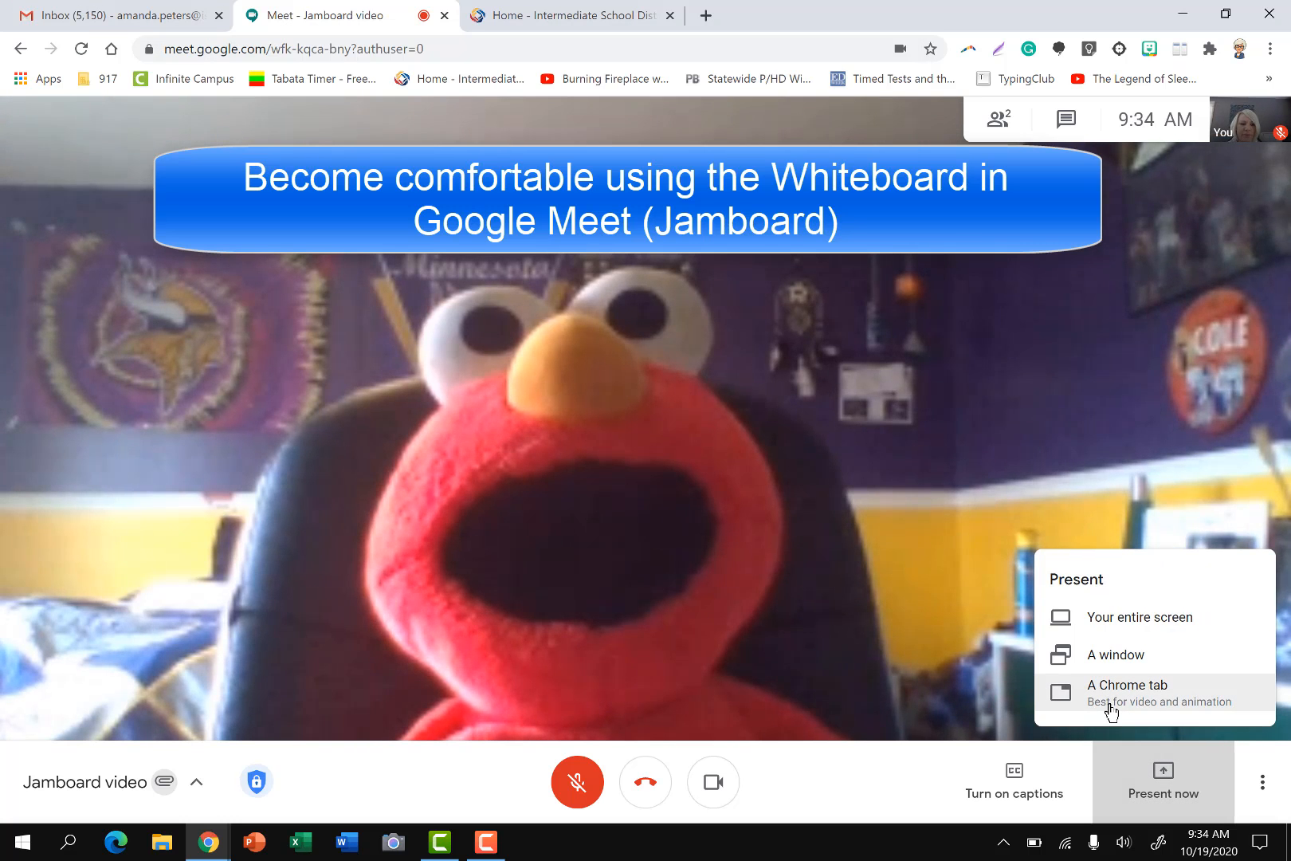
click(1111, 692)
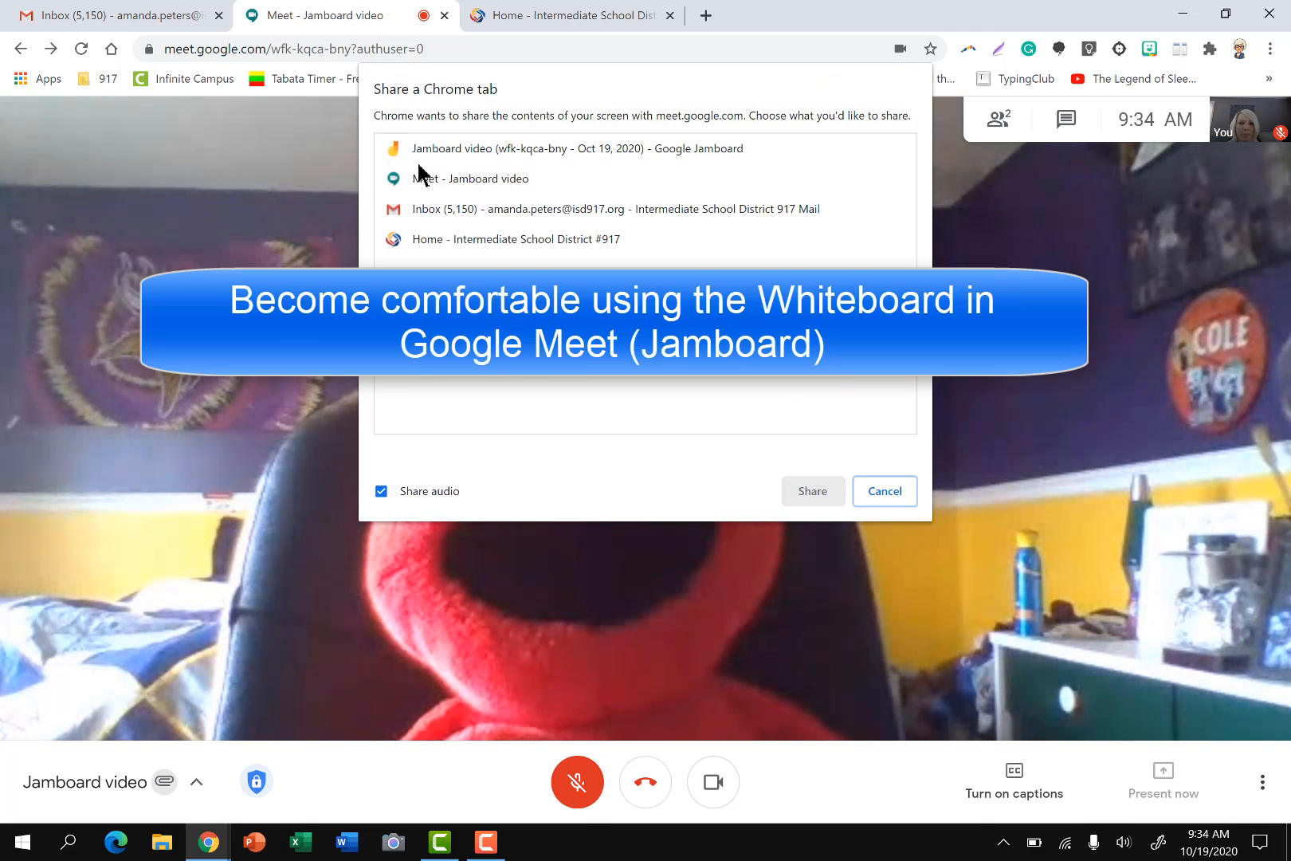
click(467, 160)
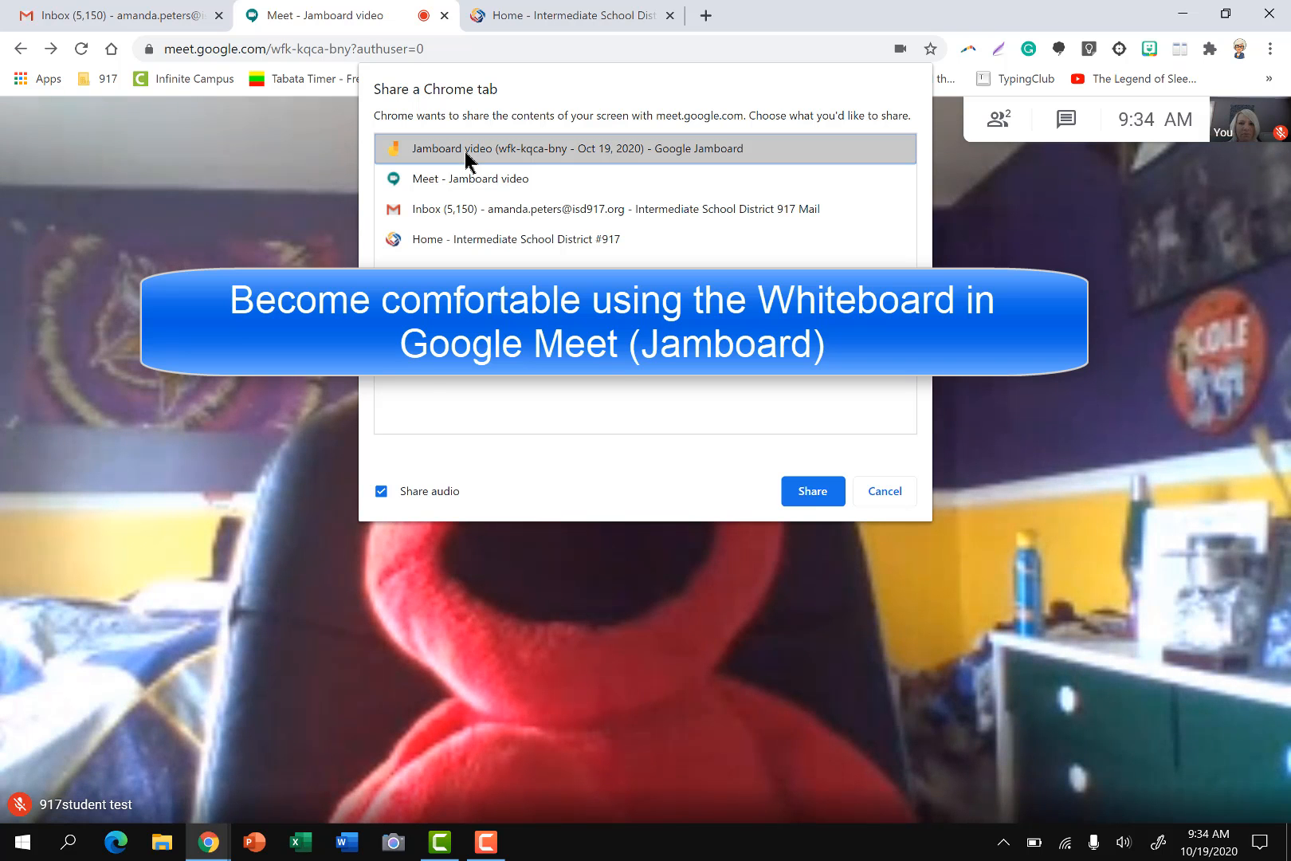
click(809, 500)
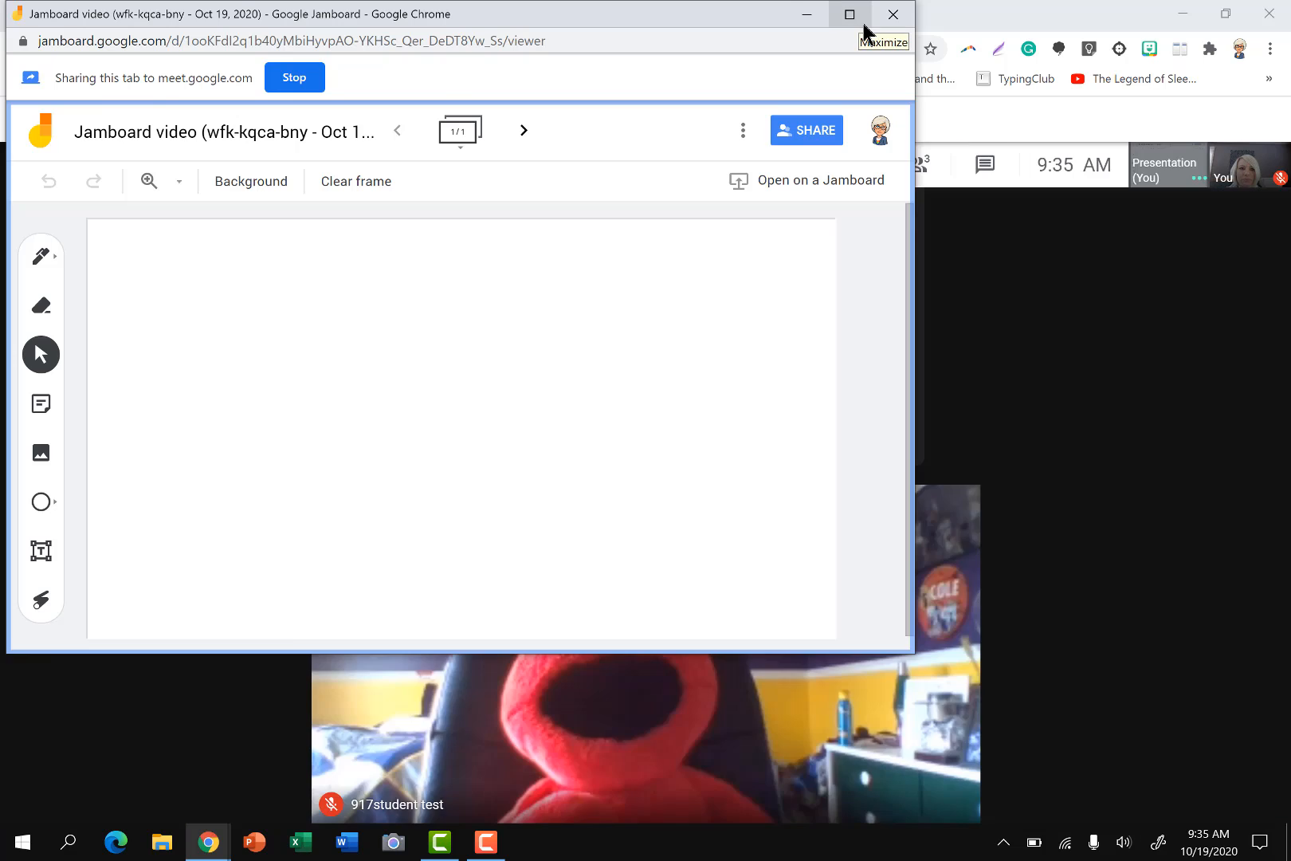
Step: Arrange the Jamboard and Meet windows side by side, each filling about half of the desktop
click(862, 22)
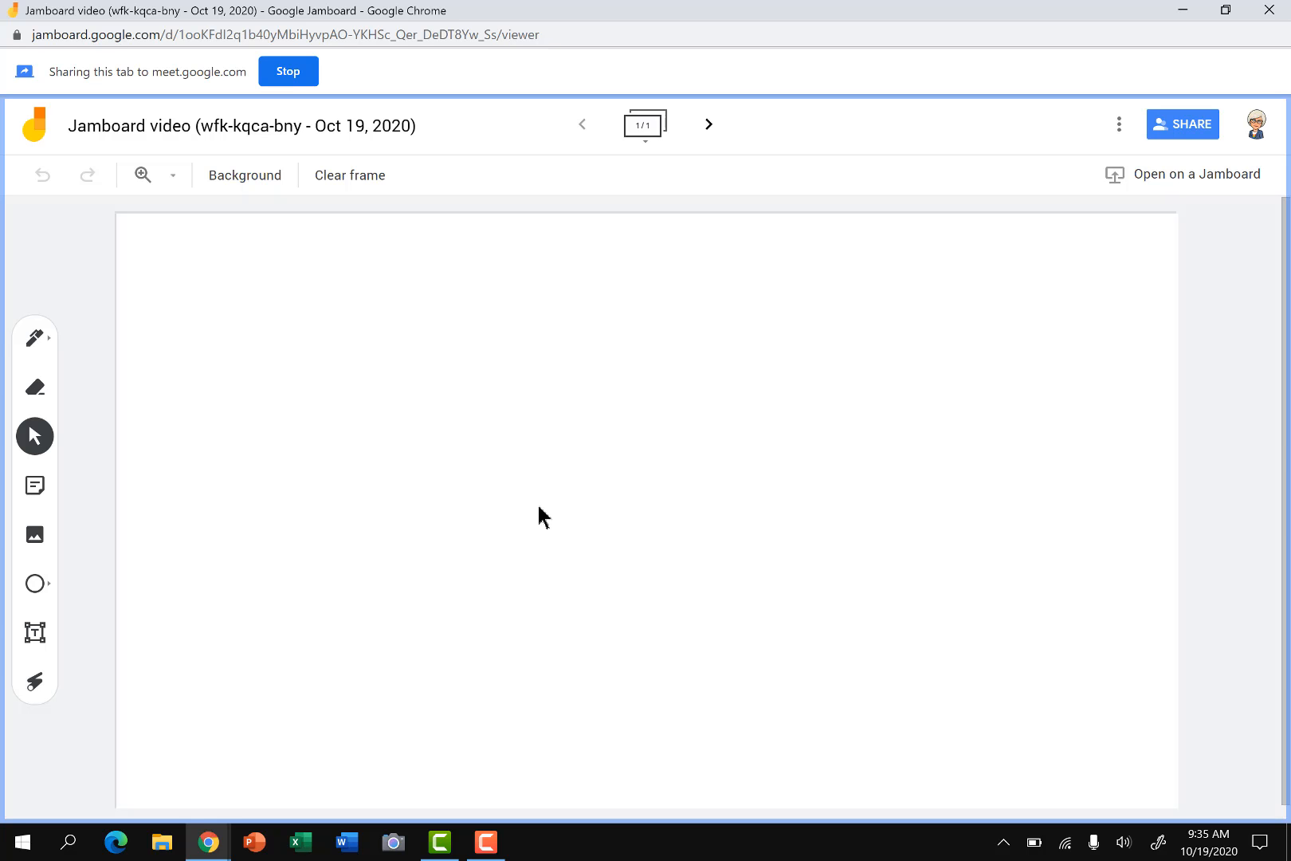
click(1226, 11)
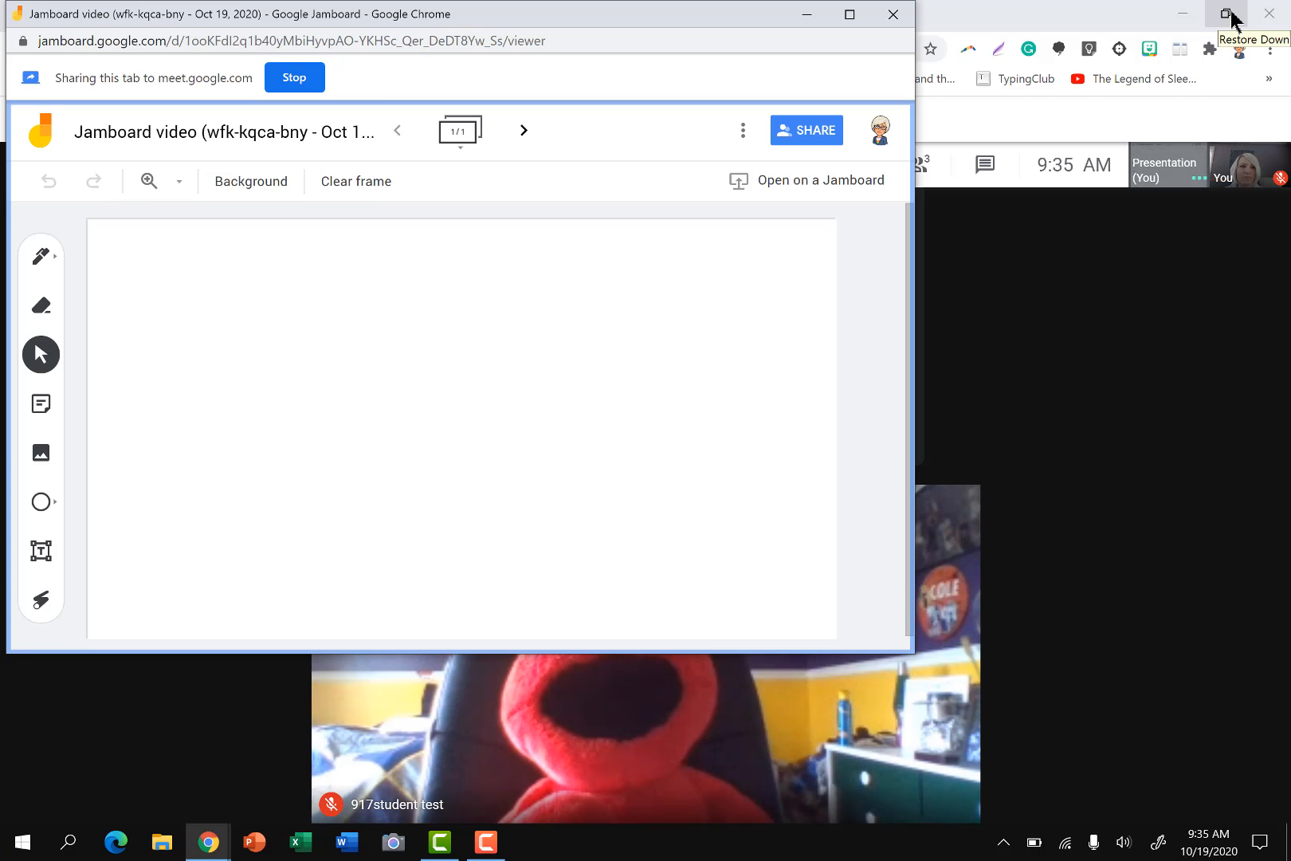
click(1233, 15)
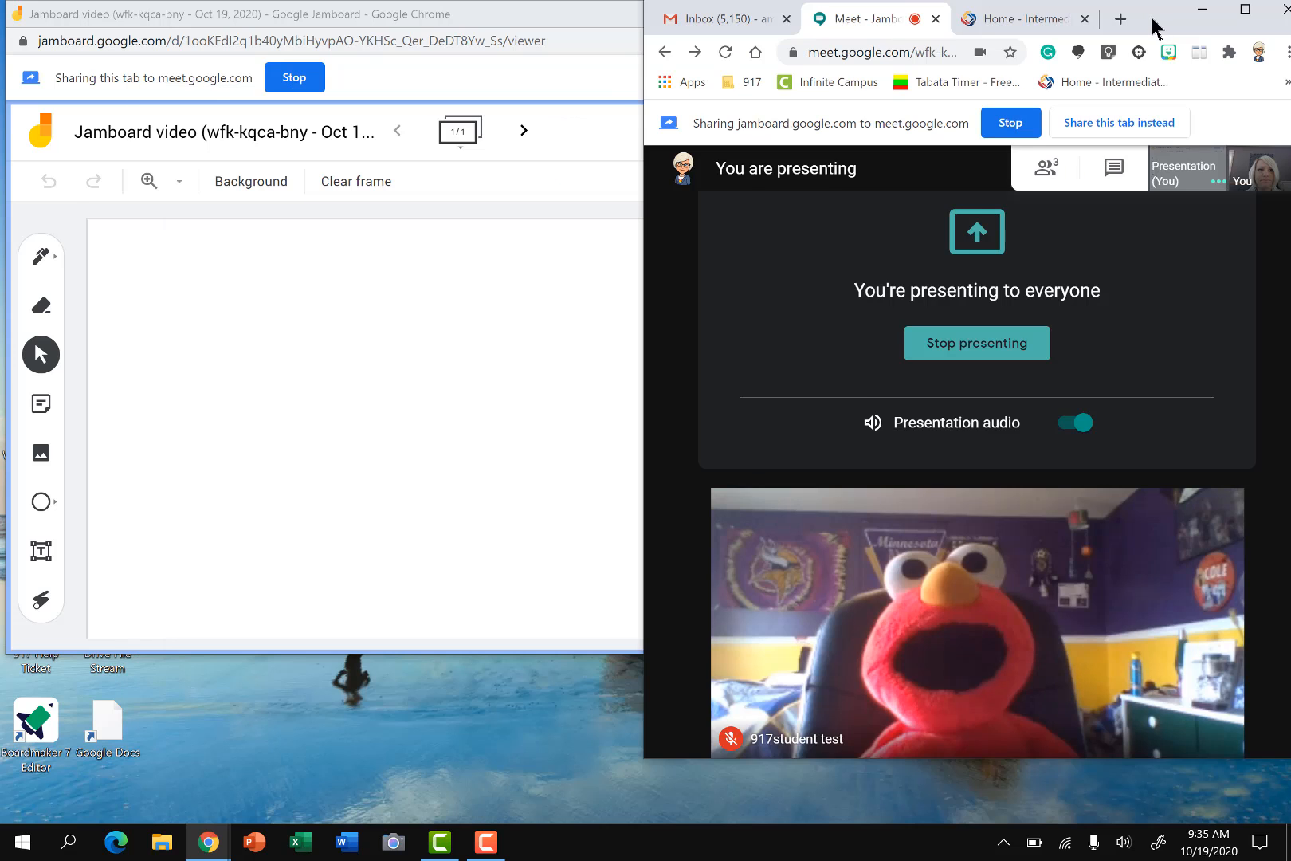
drag(1151, 16, 1148, 25)
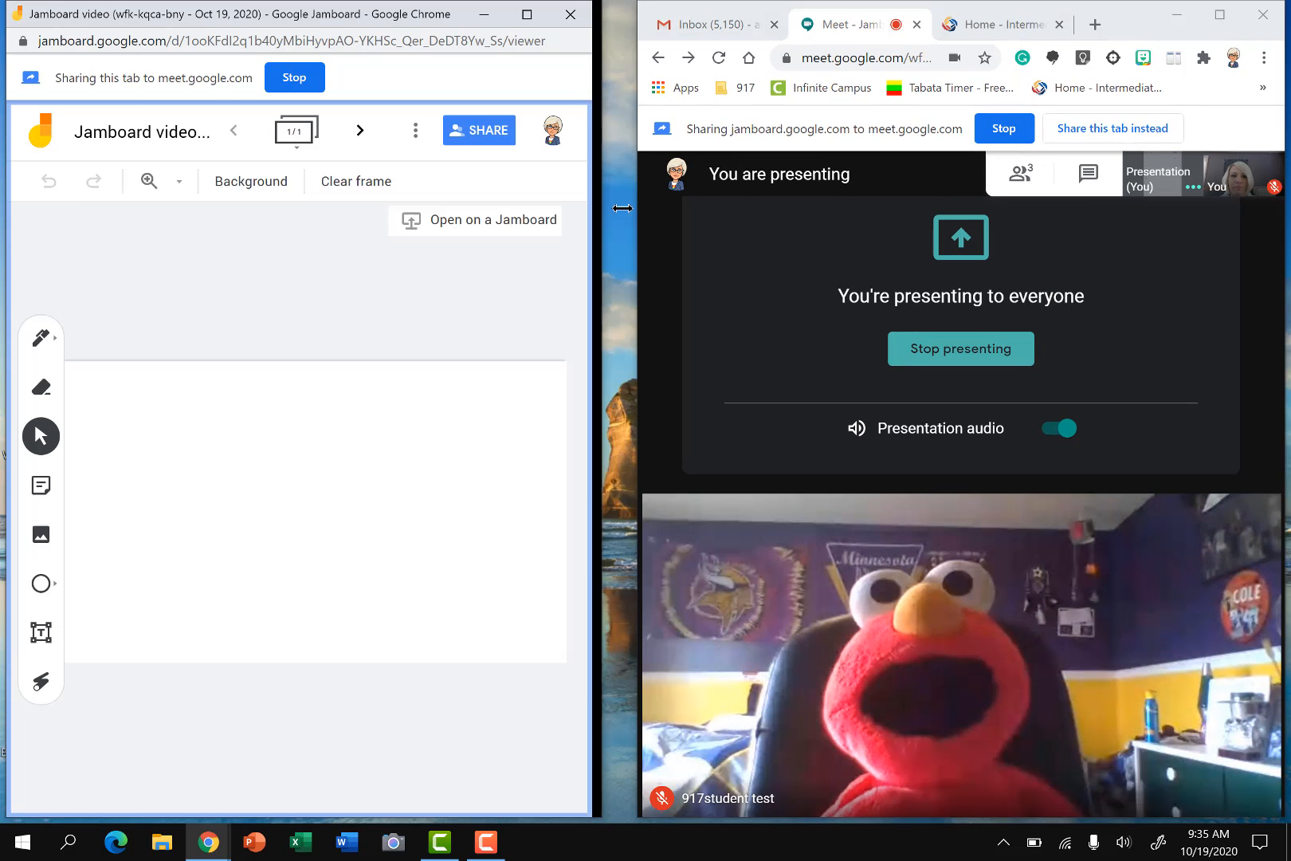
drag(606, 208, 635, 207)
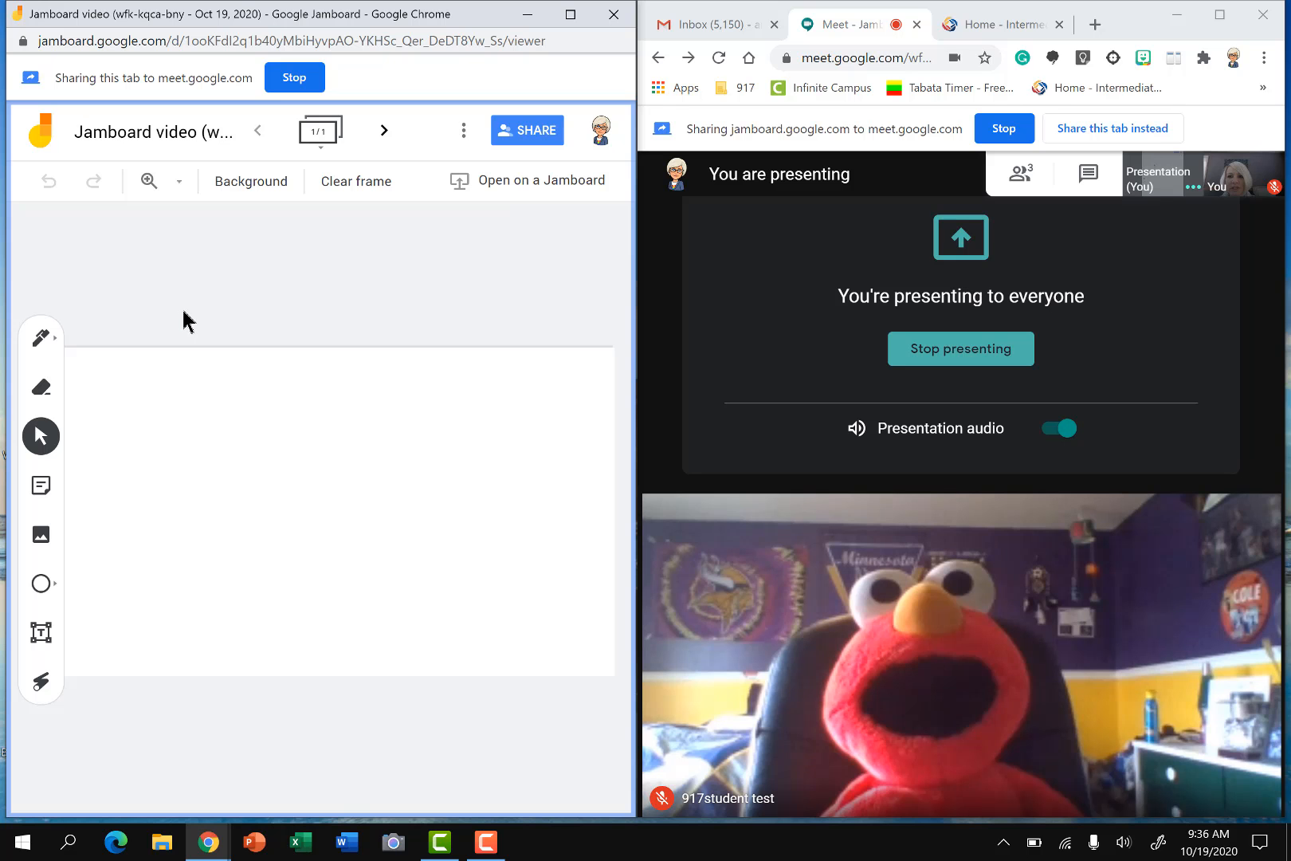
Step: Apply the lined background to the frame, view it at 200% zoom, and replace it with the blue square grid background
click(250, 196)
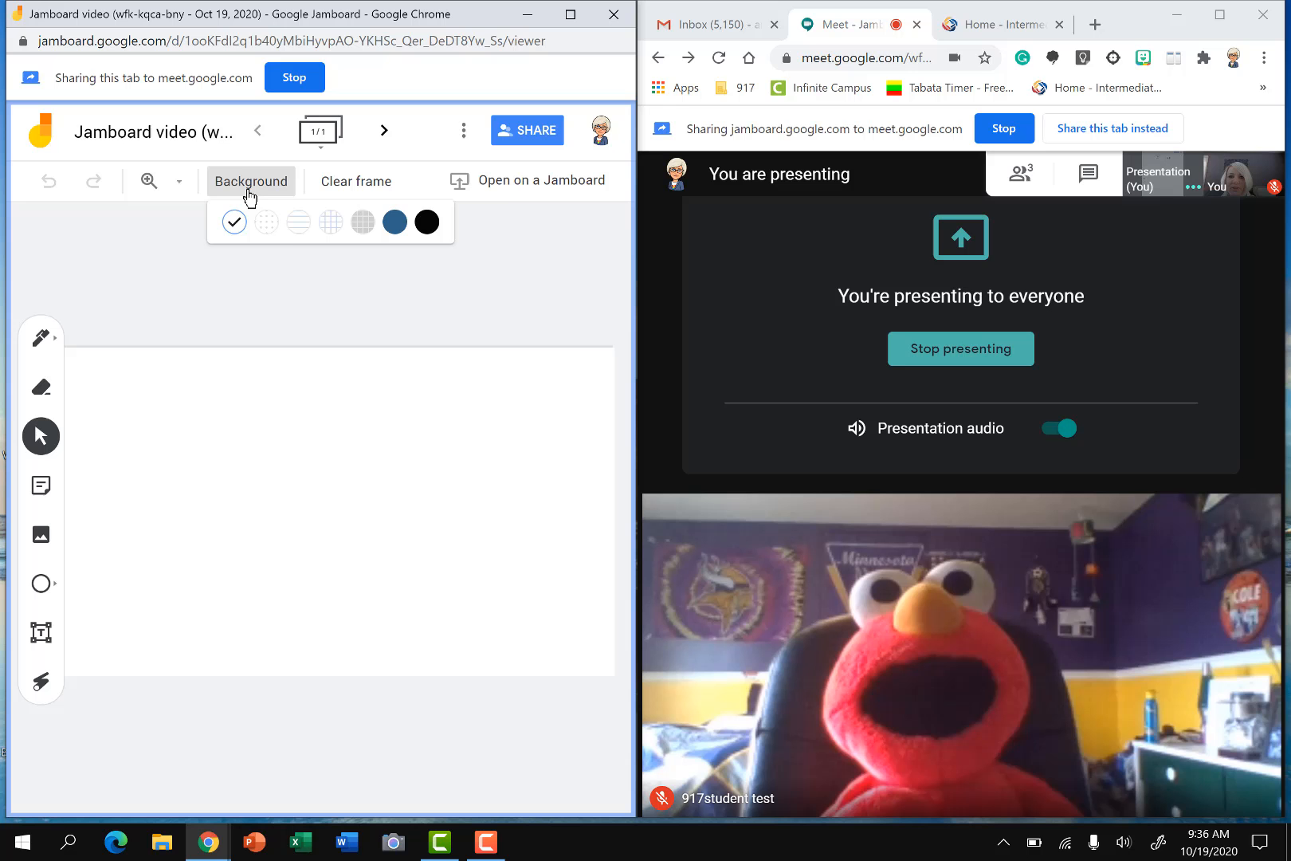
click(298, 223)
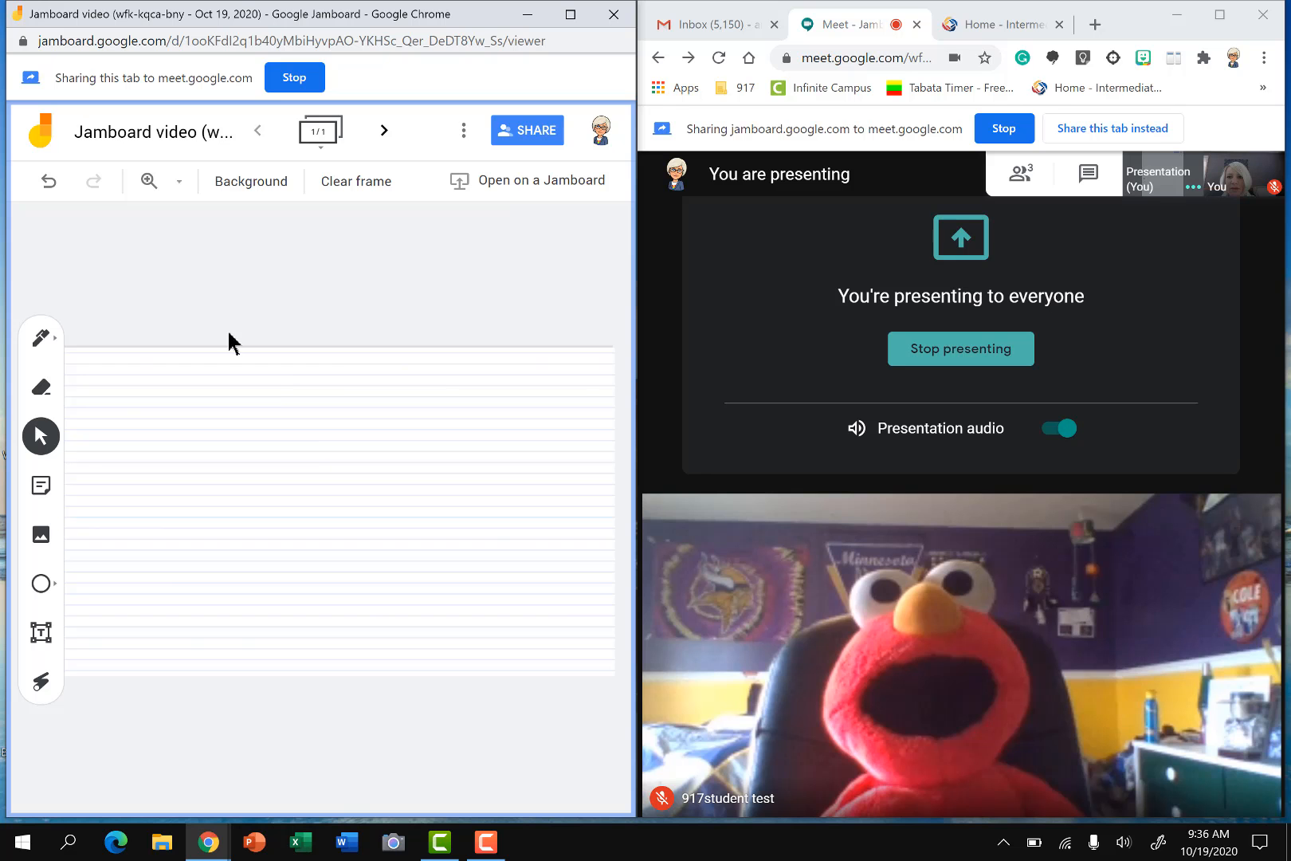
click(179, 184)
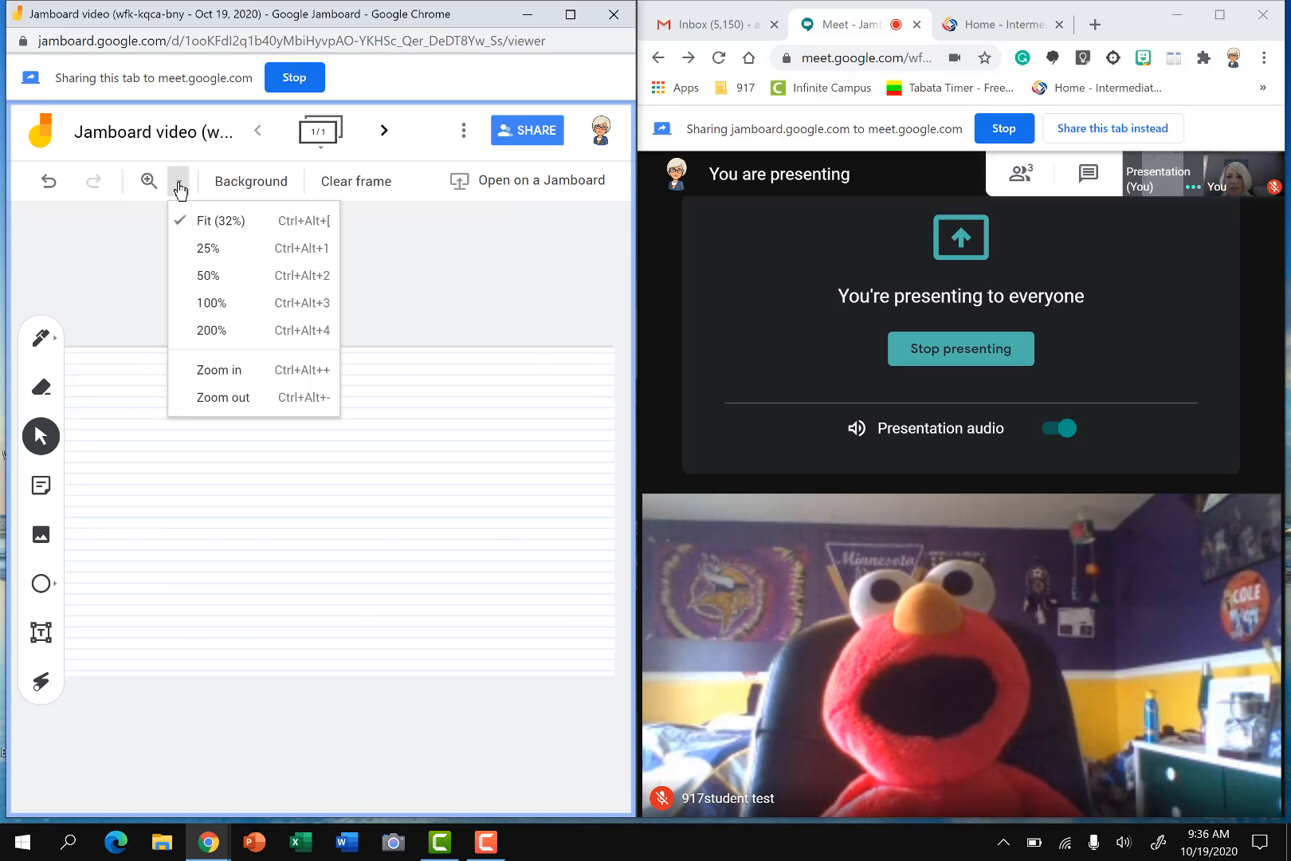
click(229, 335)
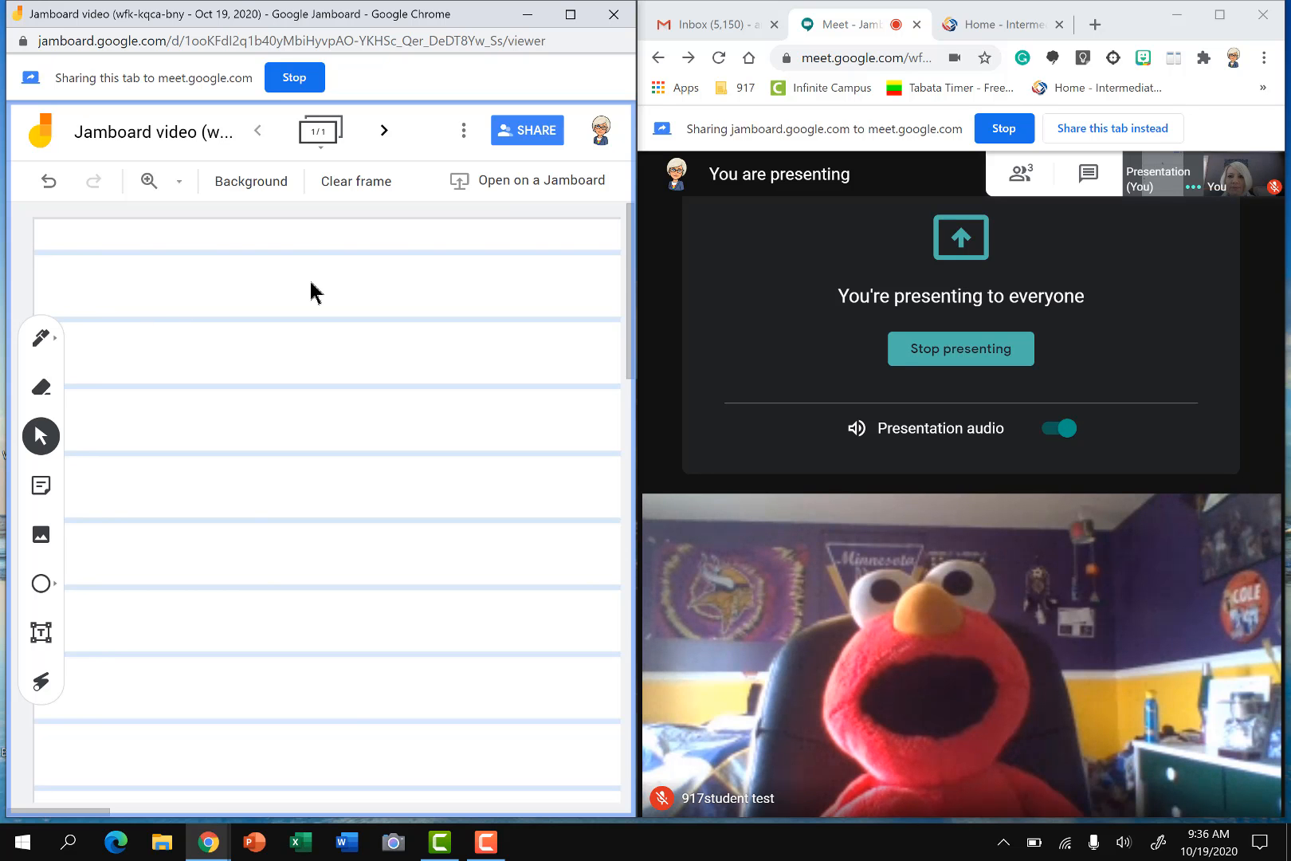
click(286, 184)
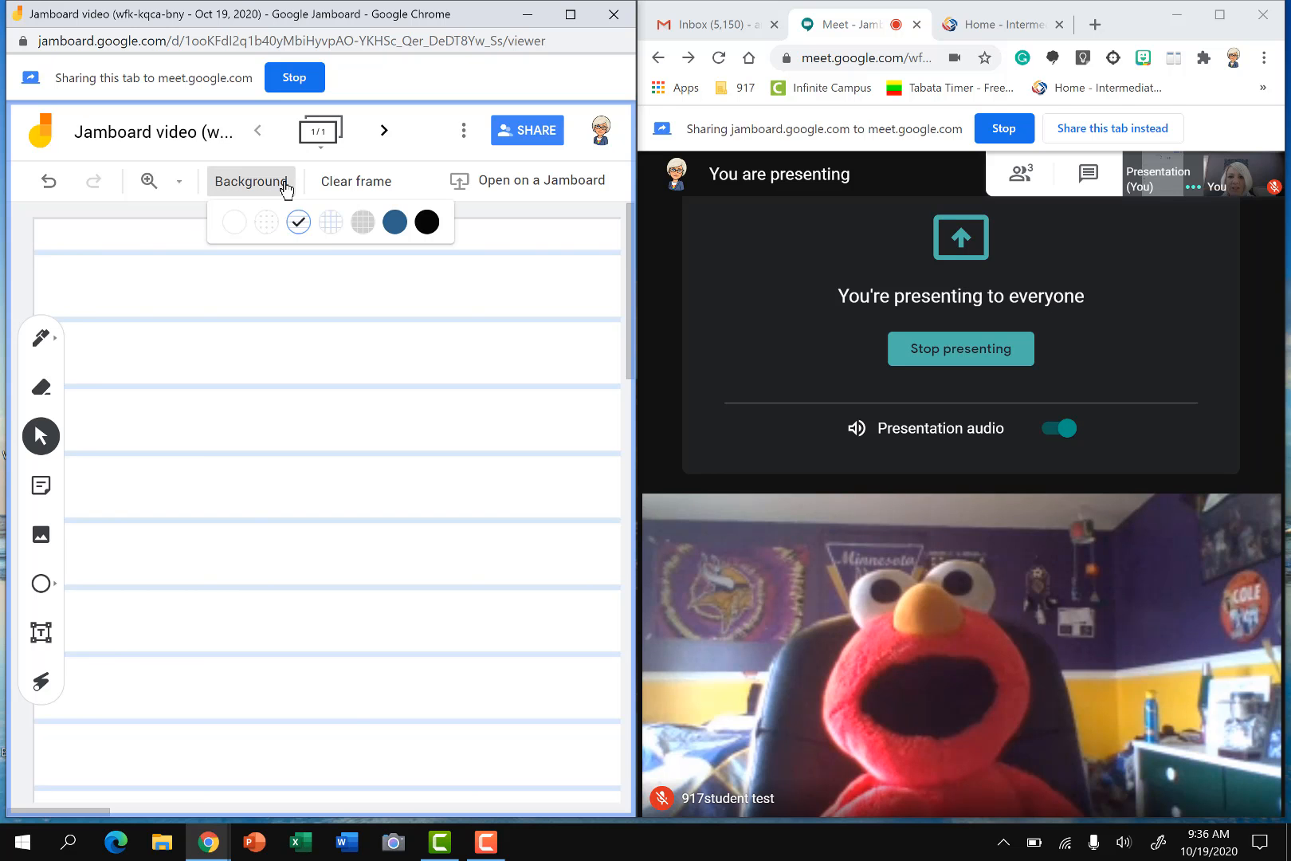
click(331, 222)
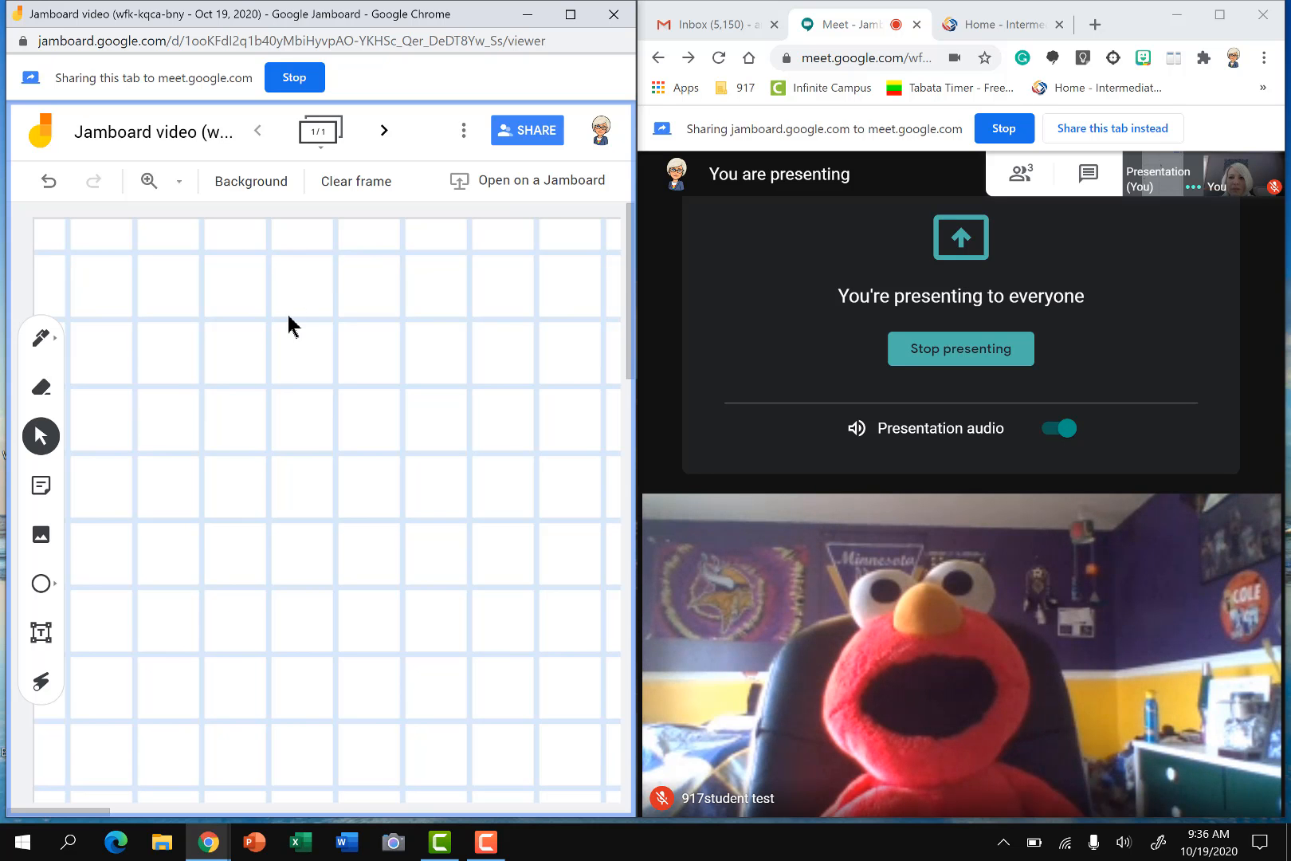
Step: Draw two small black circles side by side with the pen near the top of the frame and erase them
click(54, 341)
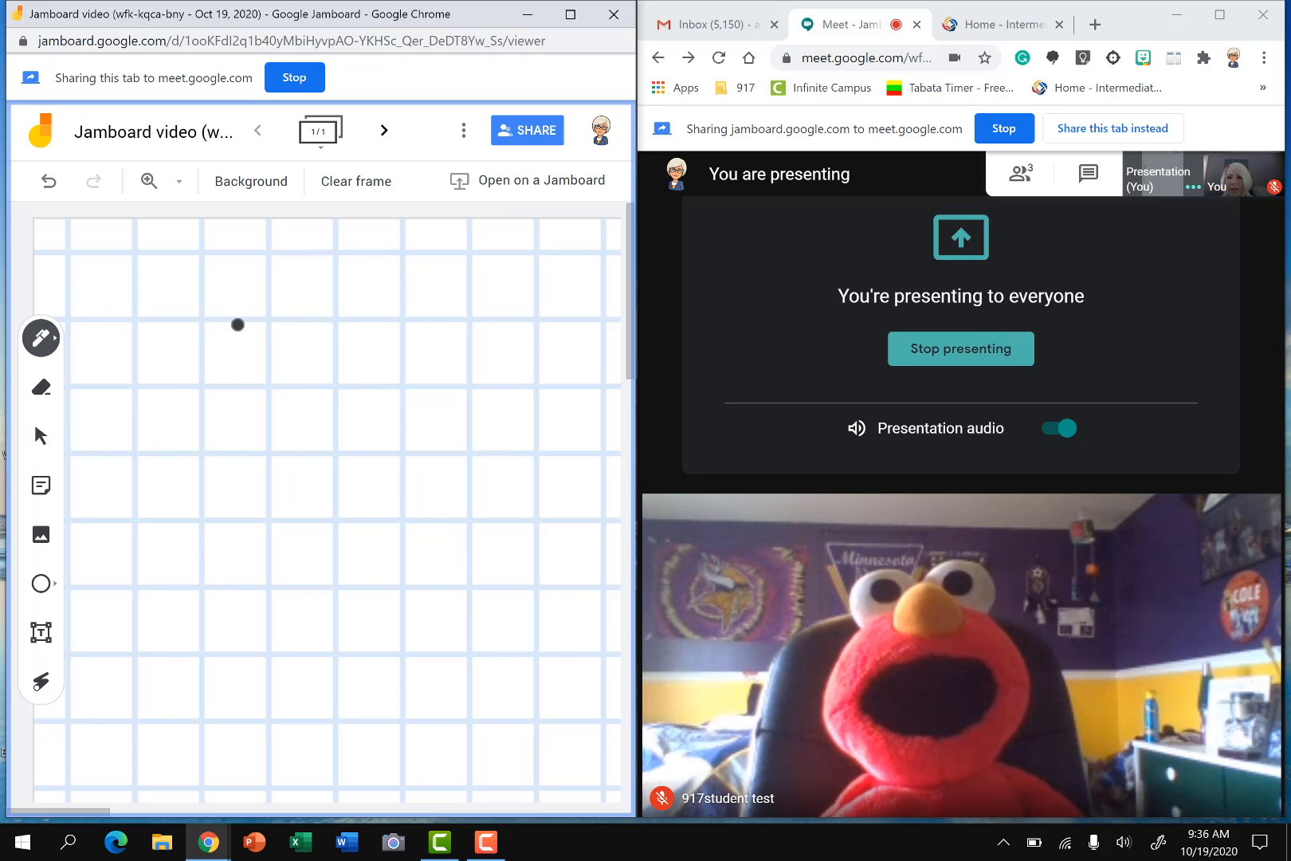
mouse_move(318, 275)
mouse_down()
mouse_move(399, 319)
mouse_move(414, 307)
mouse_move(394, 279)
mouse_up()
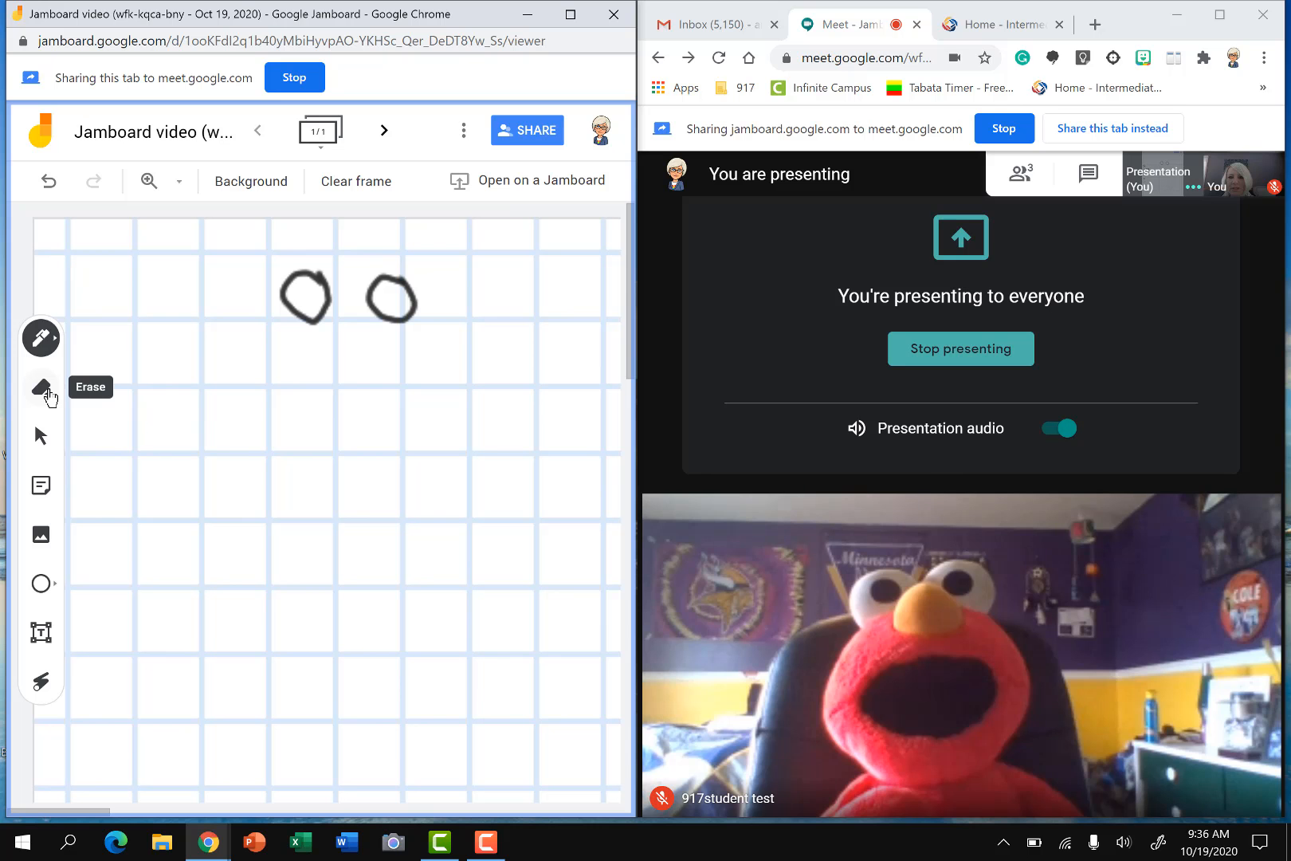
click(50, 398)
mouse_move(354, 265)
mouse_down()
mouse_move(253, 305)
mouse_move(354, 288)
mouse_move(392, 265)
mouse_move(443, 312)
mouse_move(86, 452)
mouse_up()
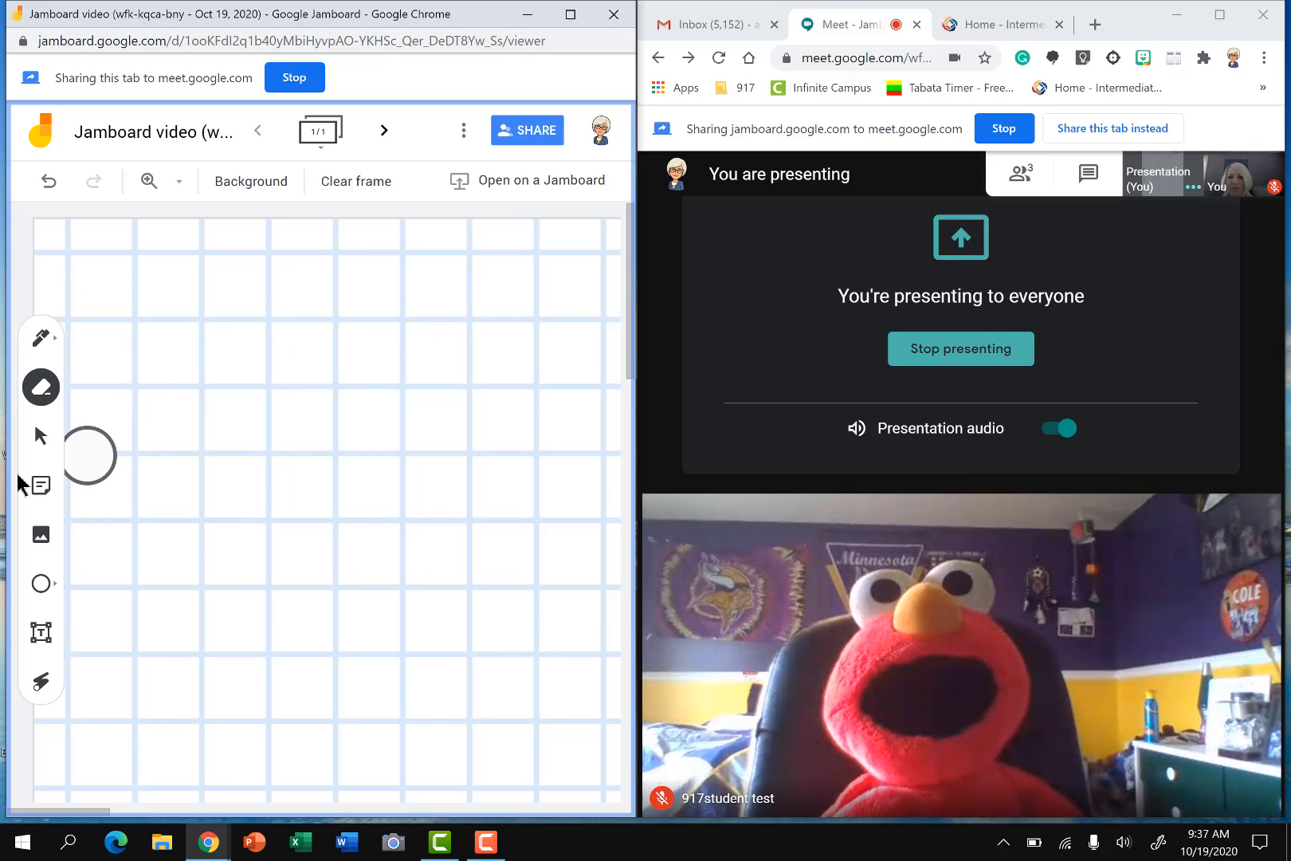
Step: Add one yellow sticky note reading "hi!" to the frame
click(41, 438)
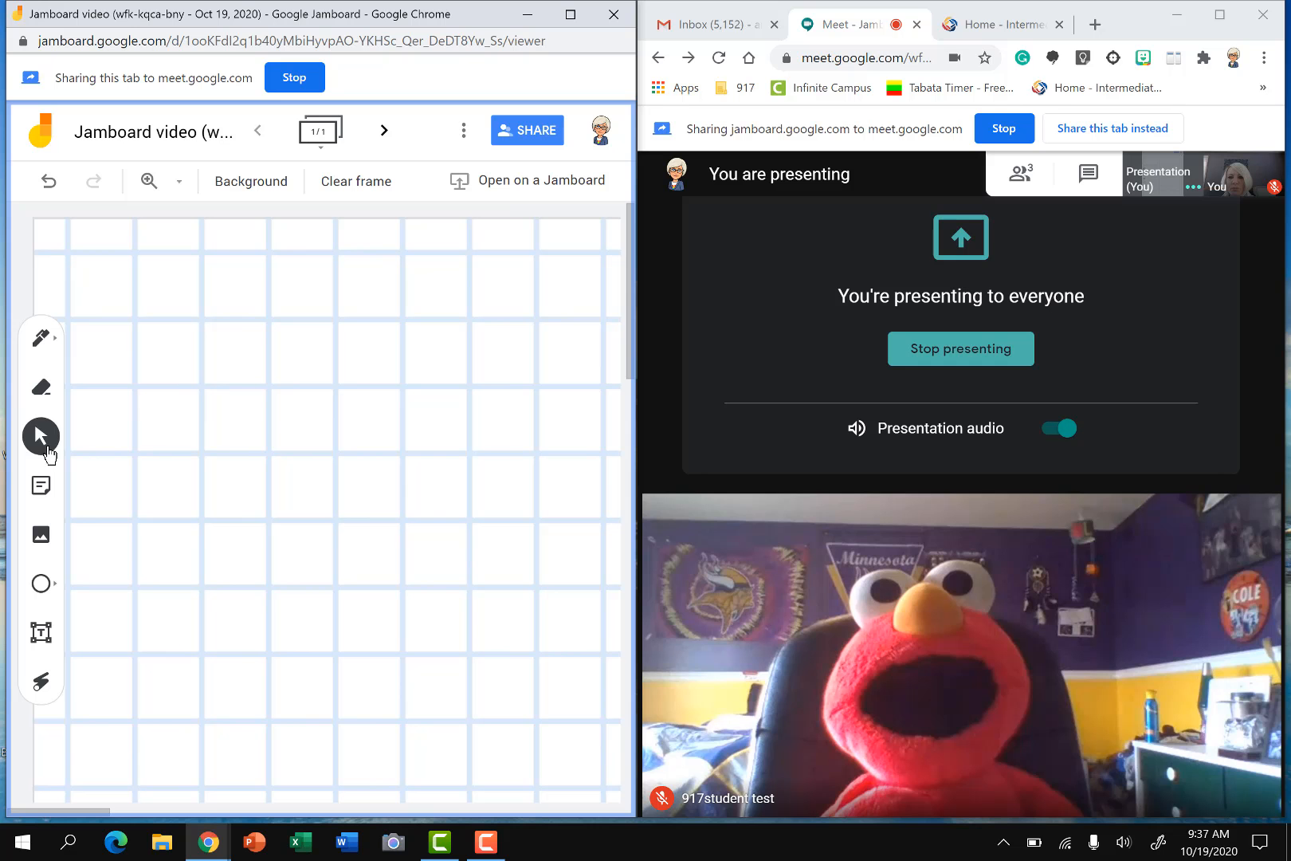
click(50, 500)
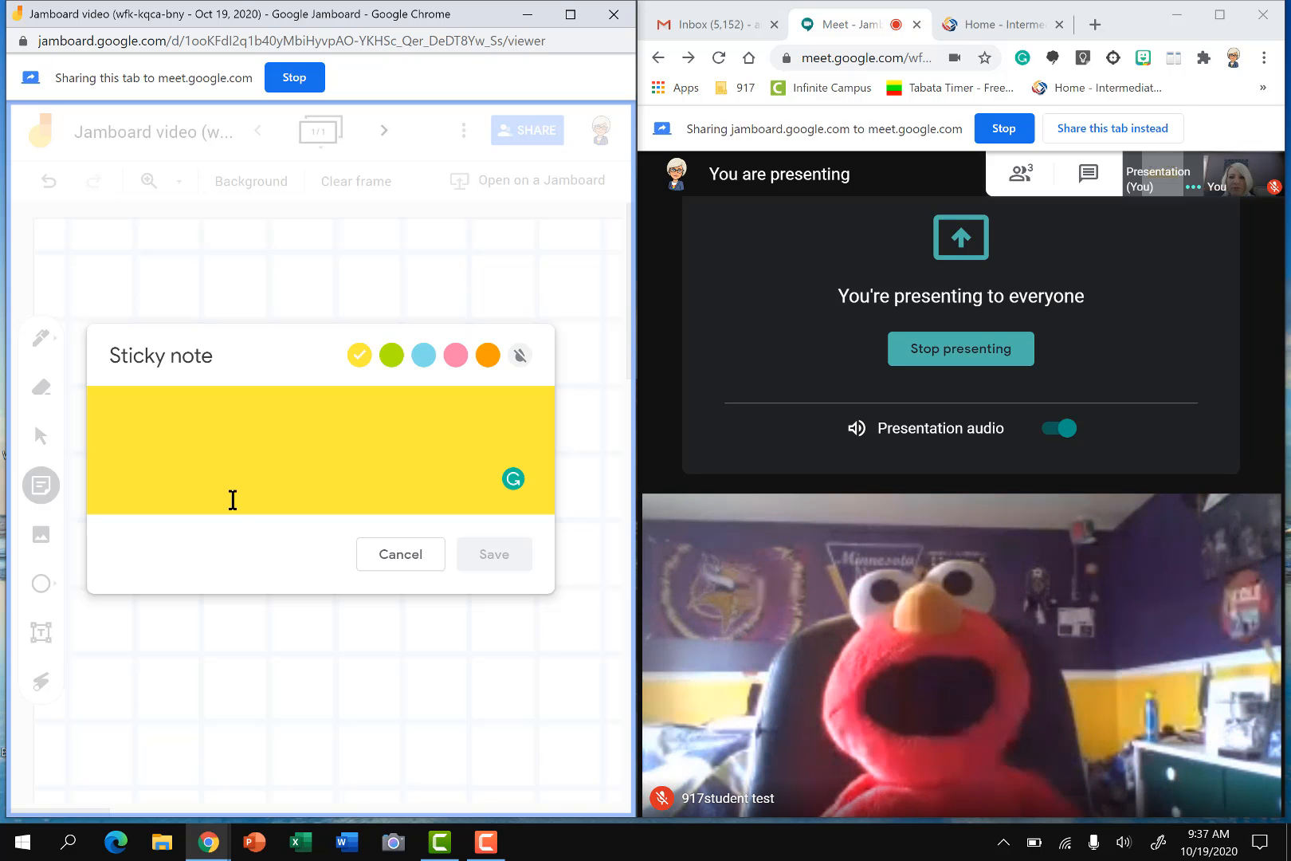
text(hi!)
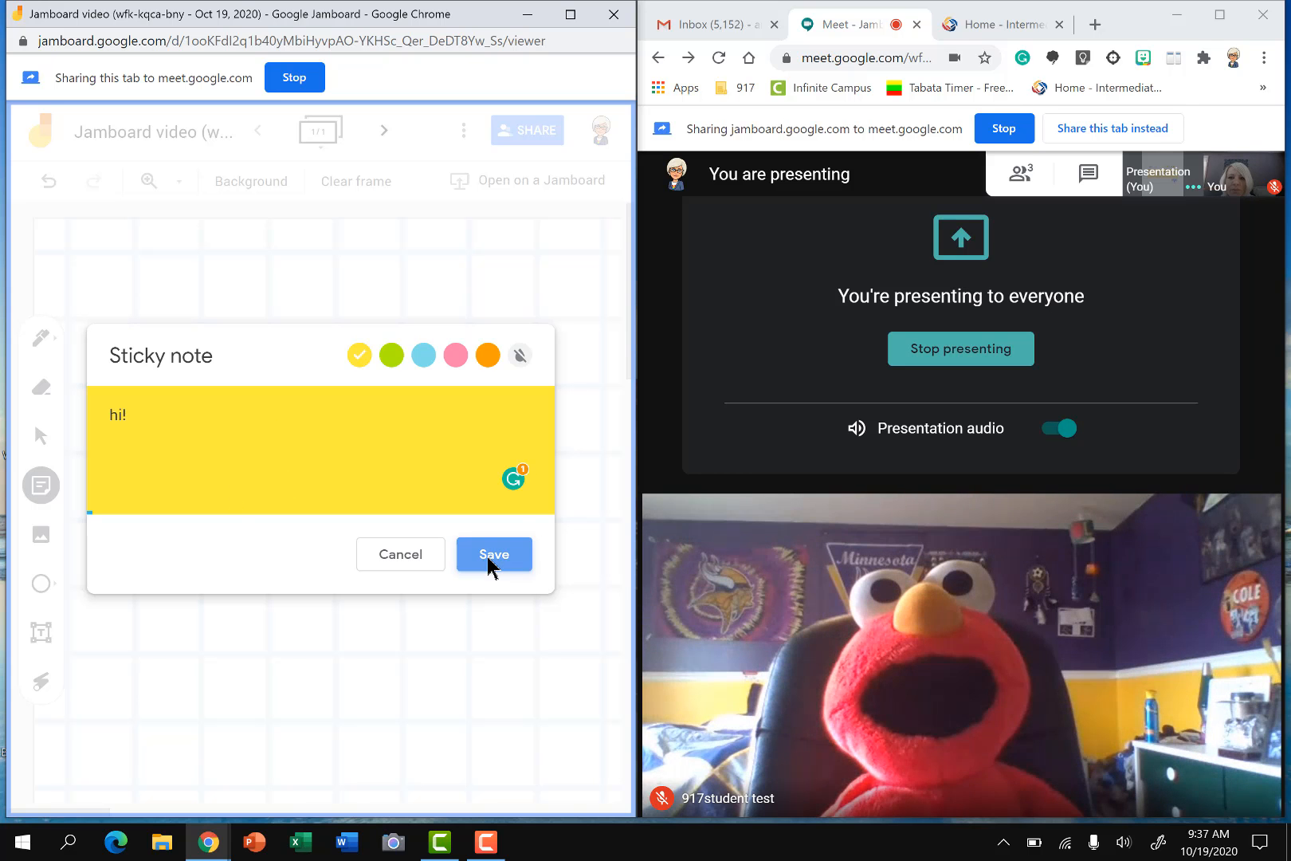
click(489, 560)
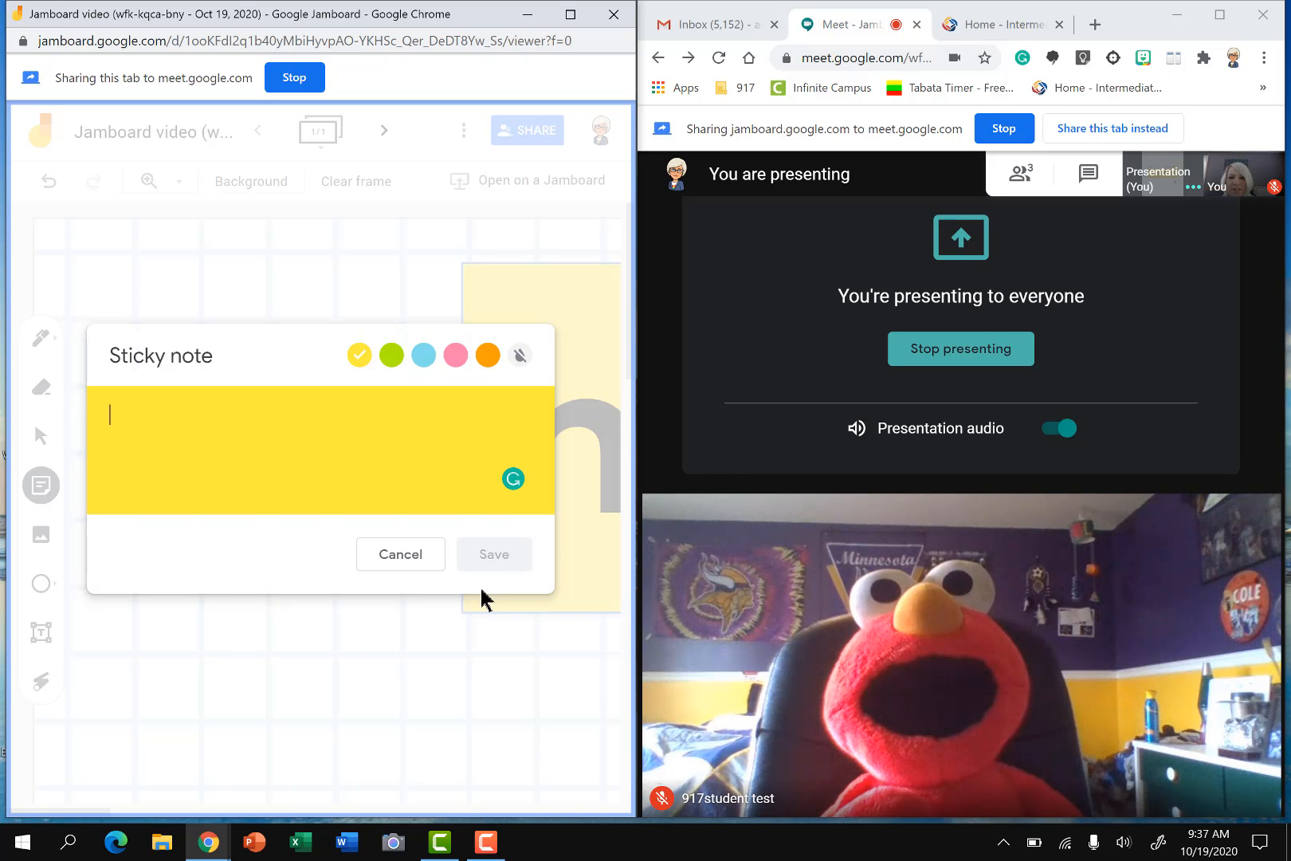
click(404, 557)
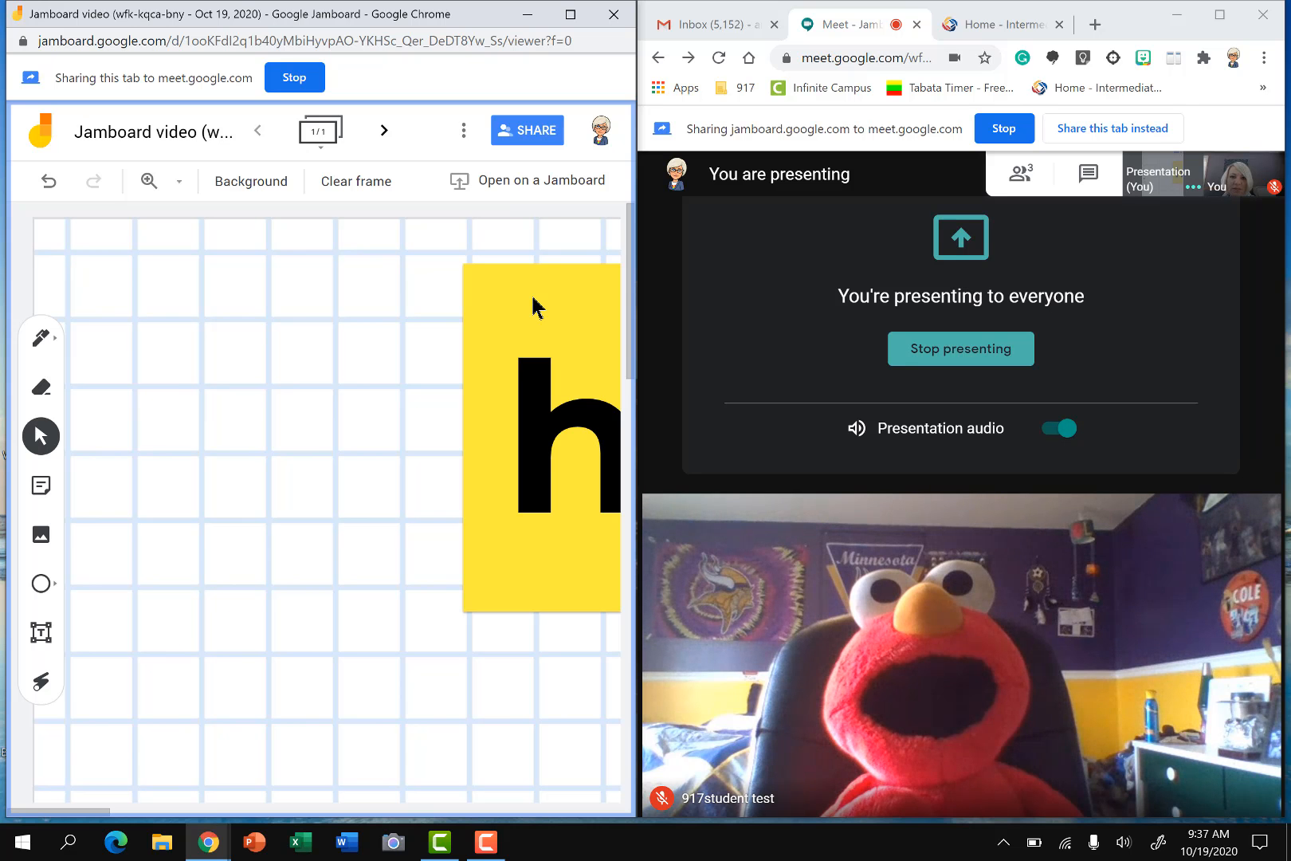
click(41, 535)
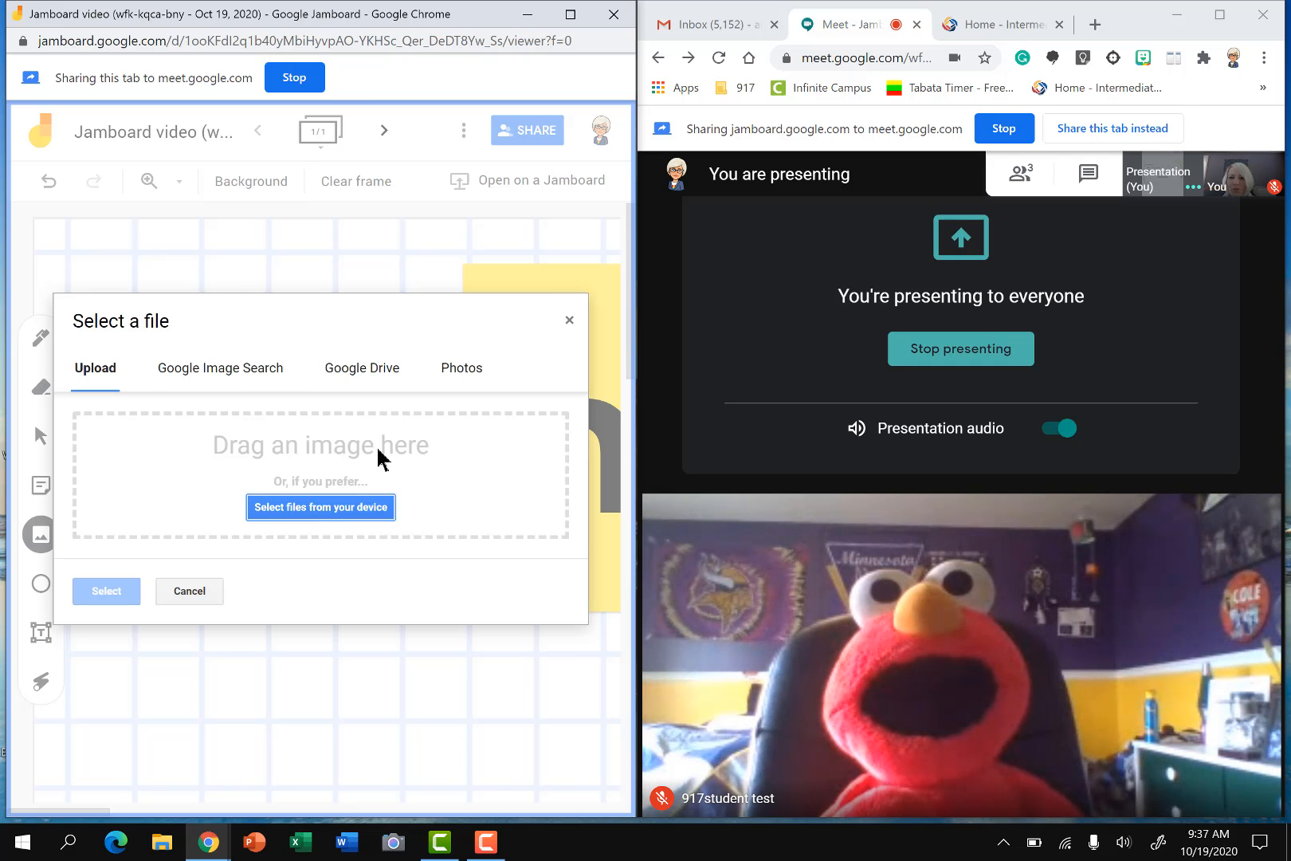
click(259, 384)
click(195, 598)
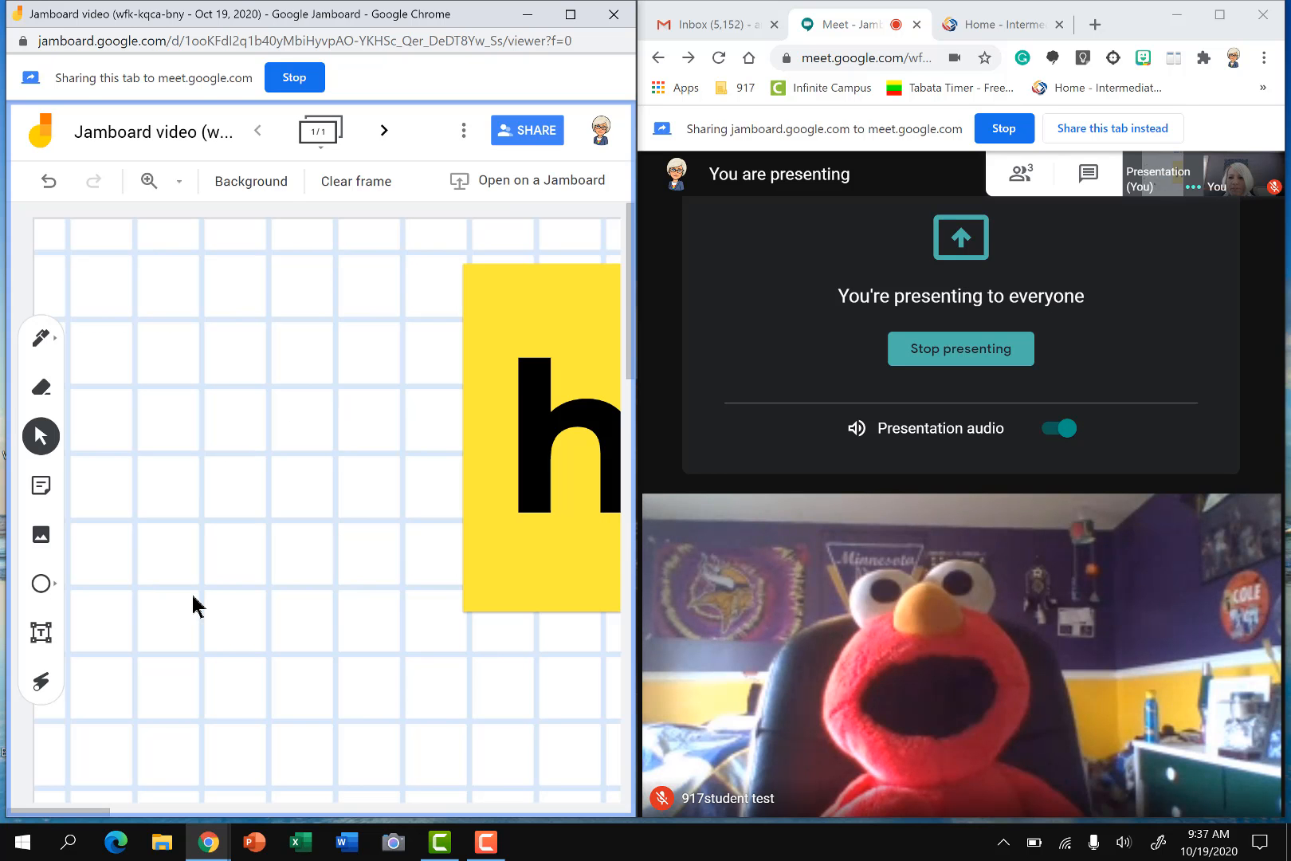
click(54, 587)
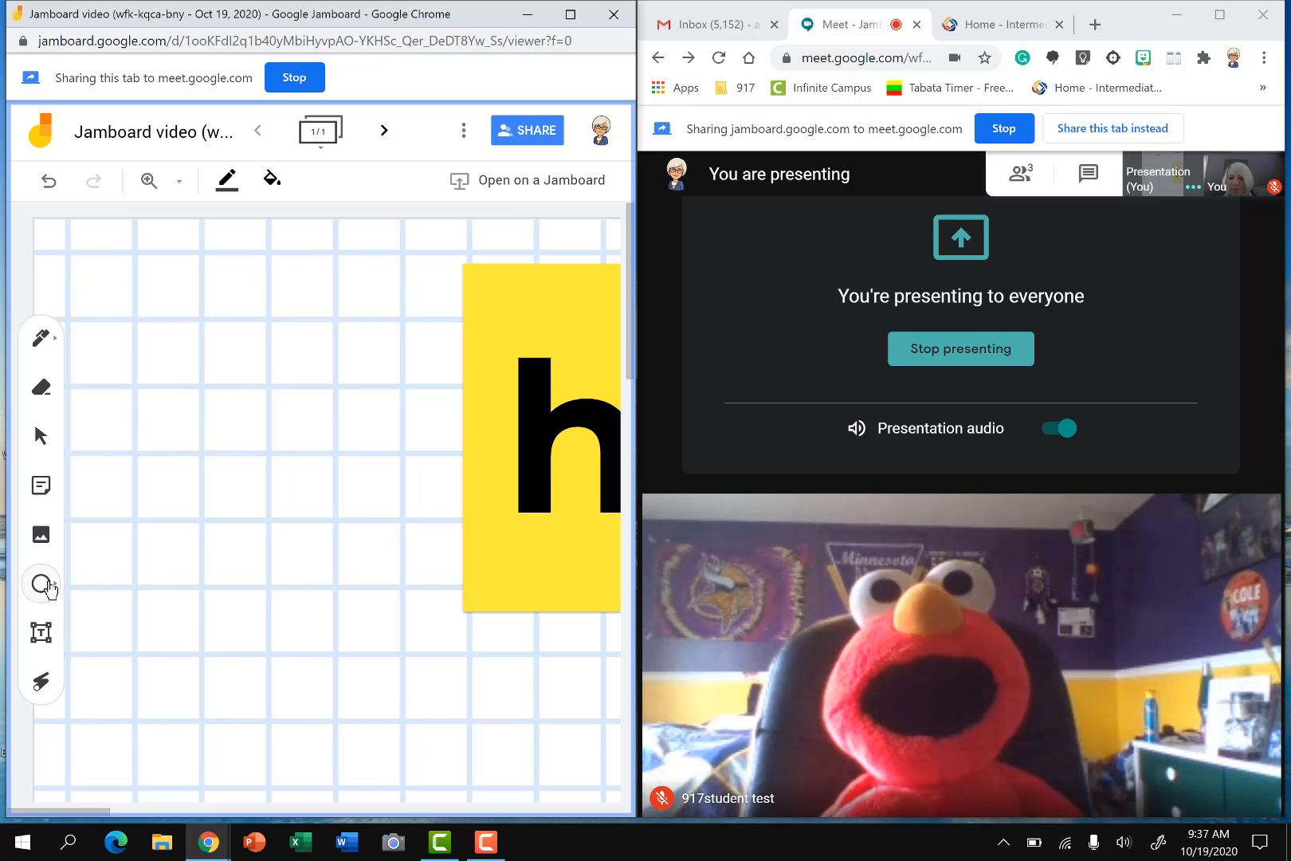
click(49, 590)
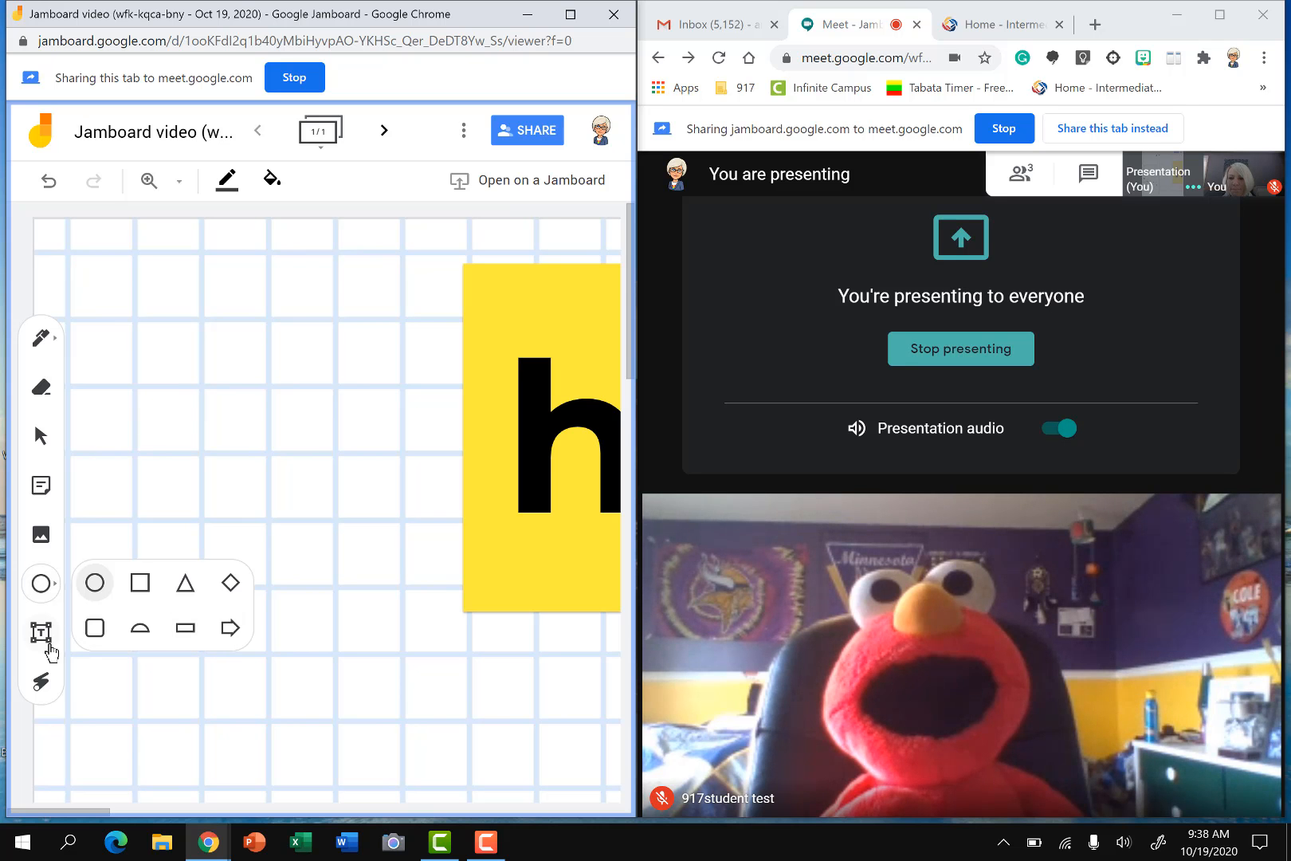
Step: Add a text box reading "Type here" near the frame's top-left corner and switch to the laser tool
click(46, 643)
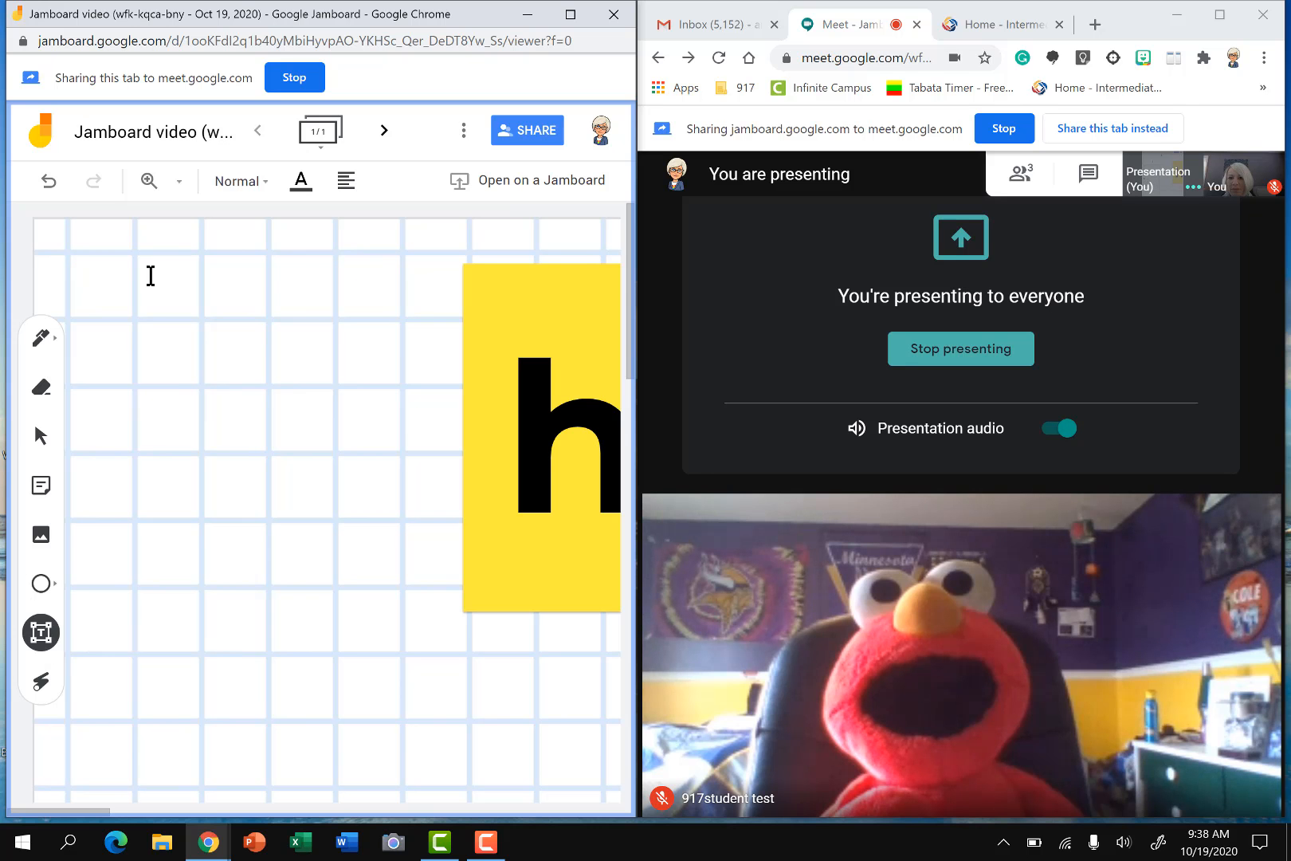
click(144, 273)
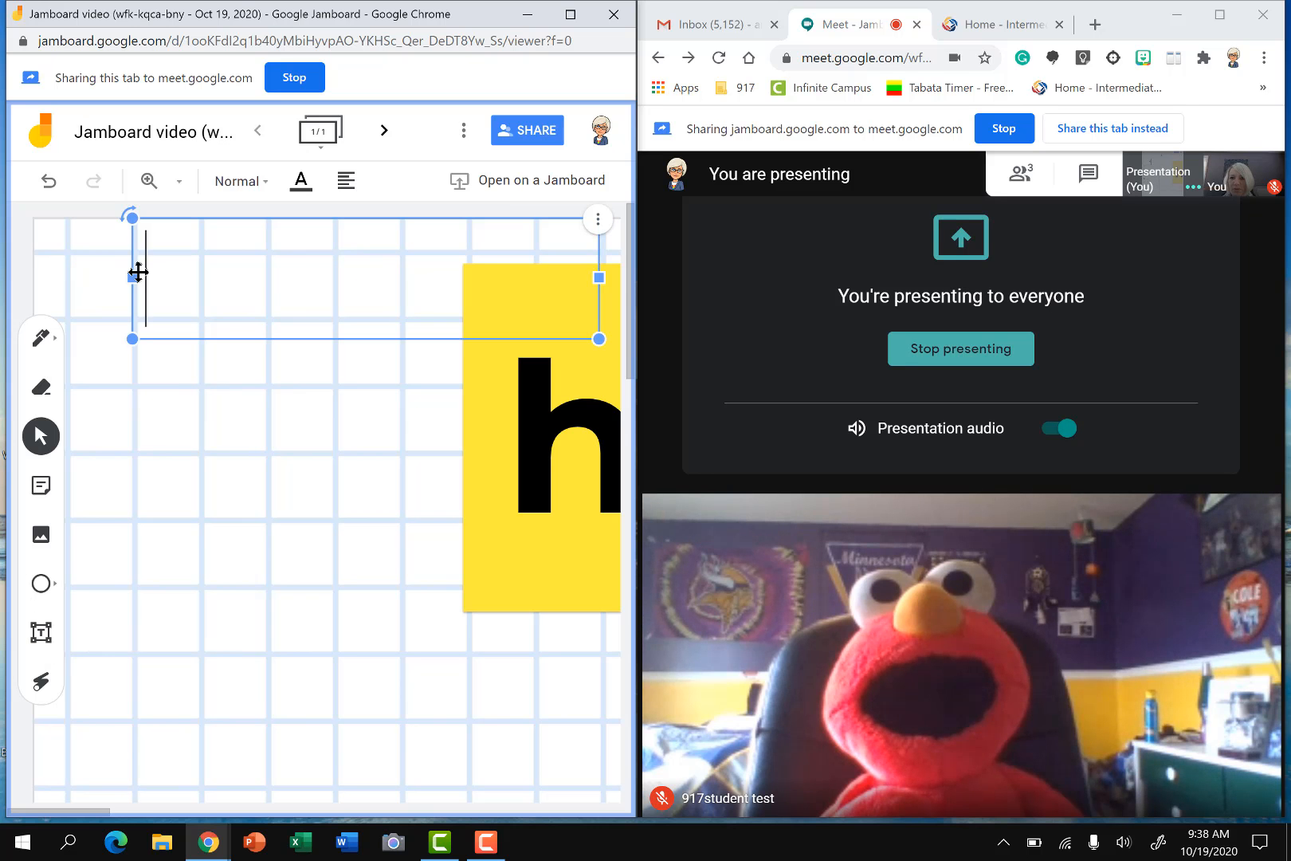
text(Type here)
click(43, 692)
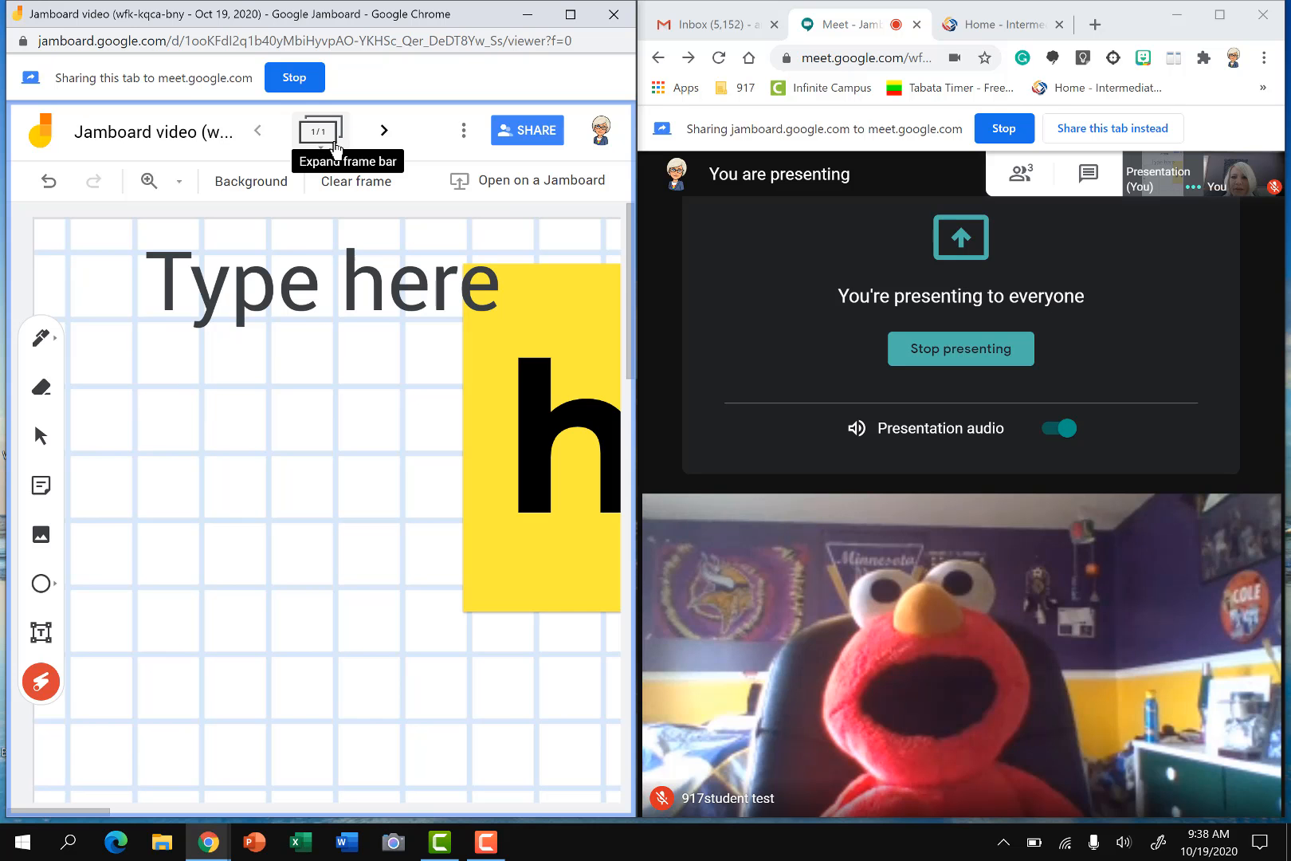
Step: Create a second blank frame in the whiteboard and return to the first frame
click(385, 132)
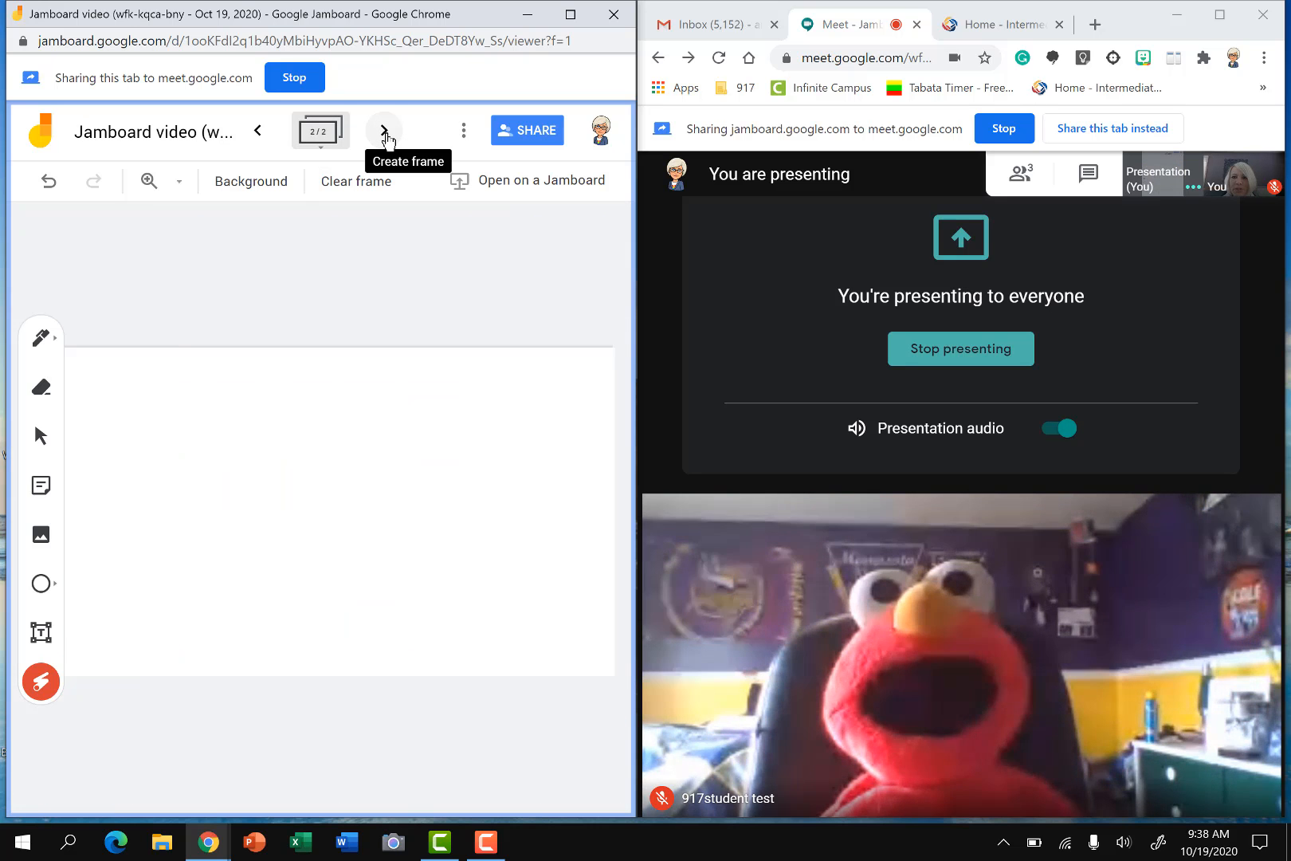
click(259, 132)
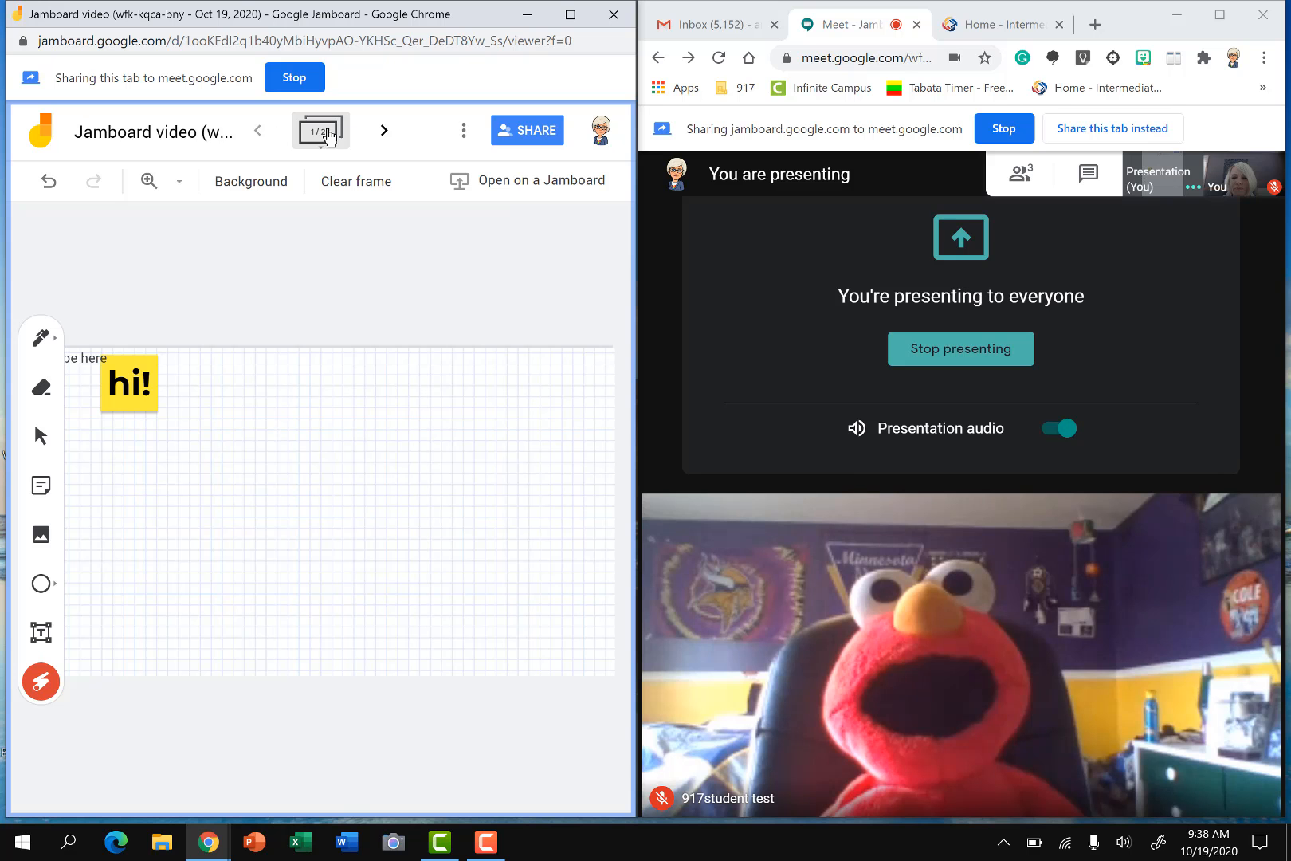
click(462, 130)
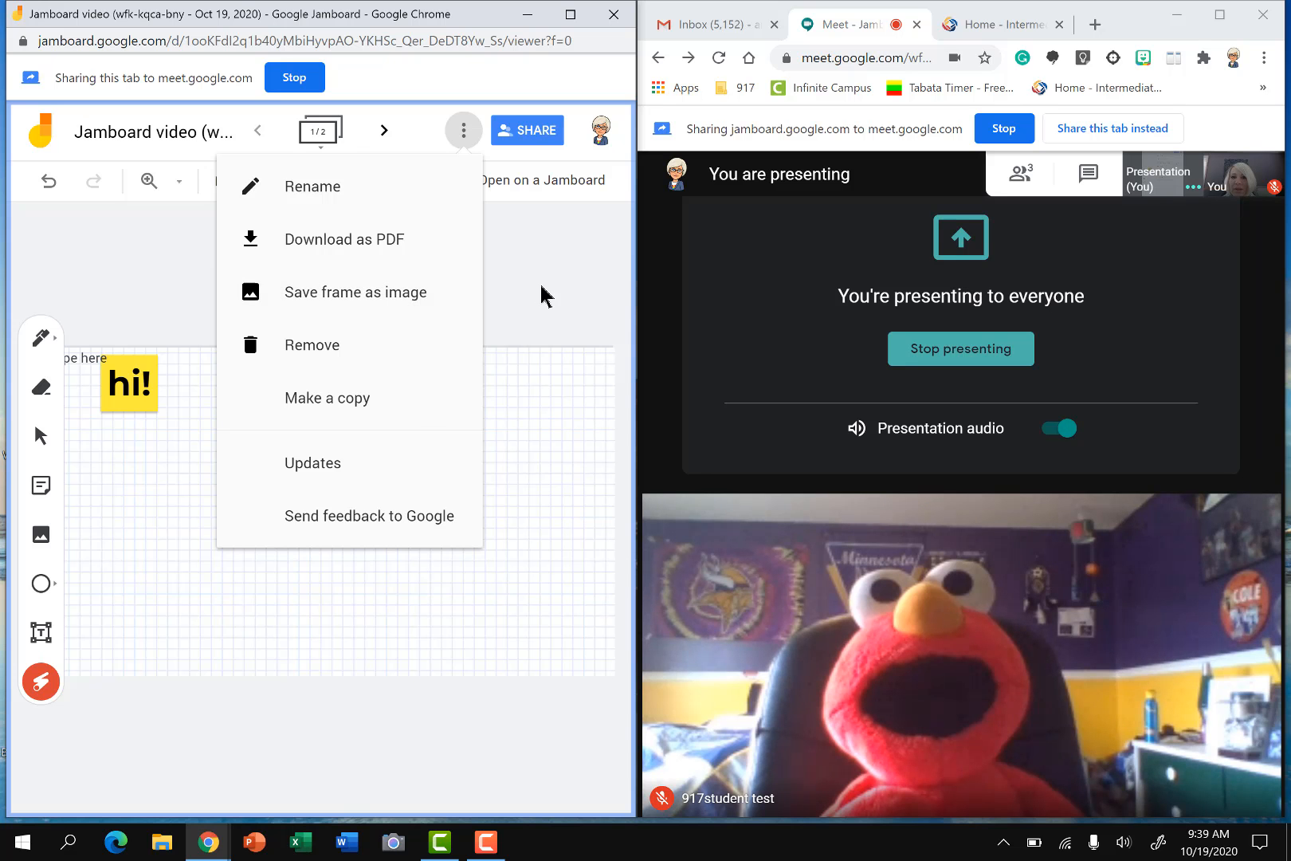
click(527, 309)
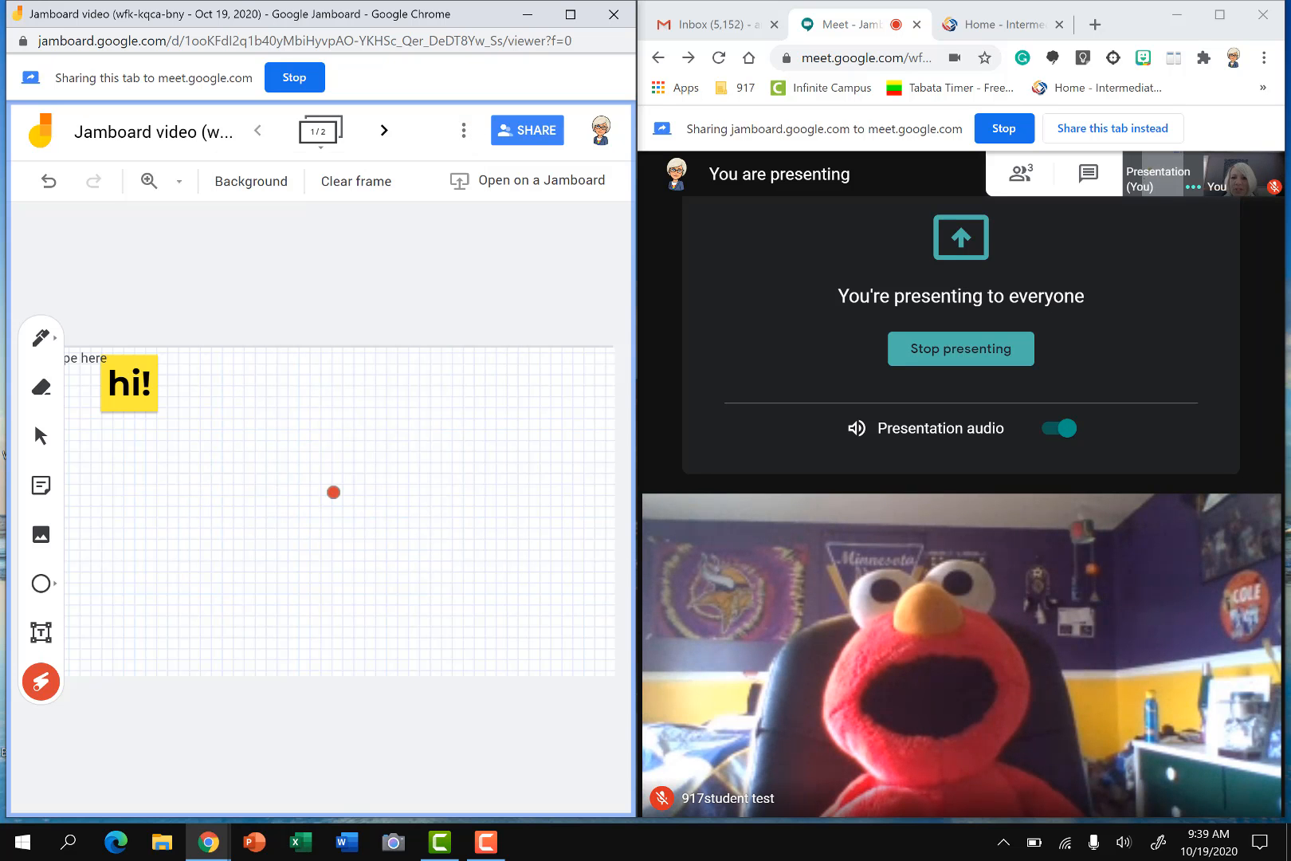